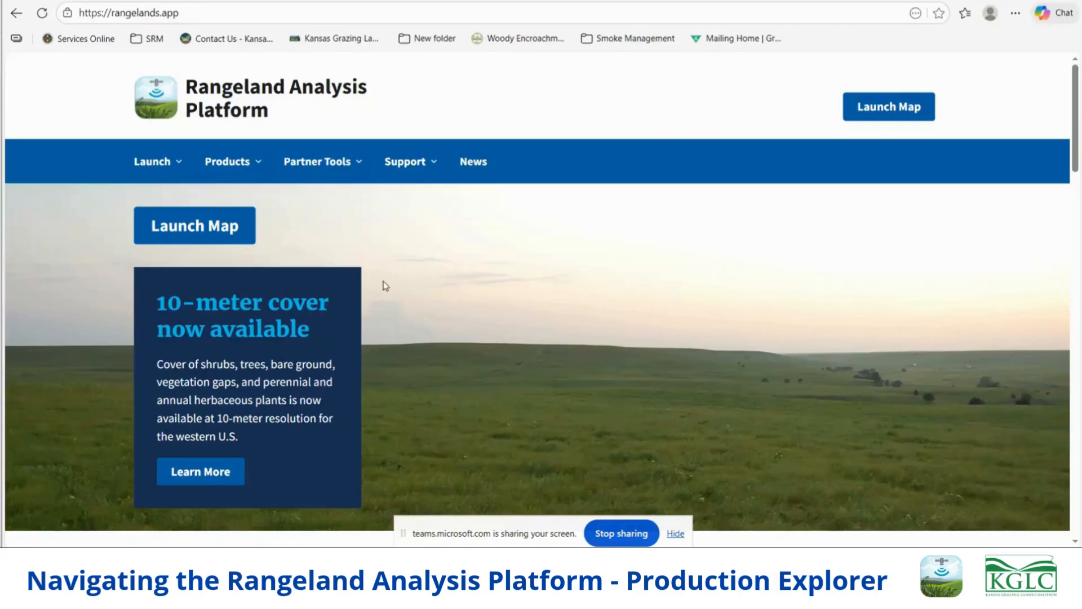
# - Launch Production Explorer from the Rangeland Analysis Platform site and set the import method to Draw a feature
pyautogui.click(176, 166)
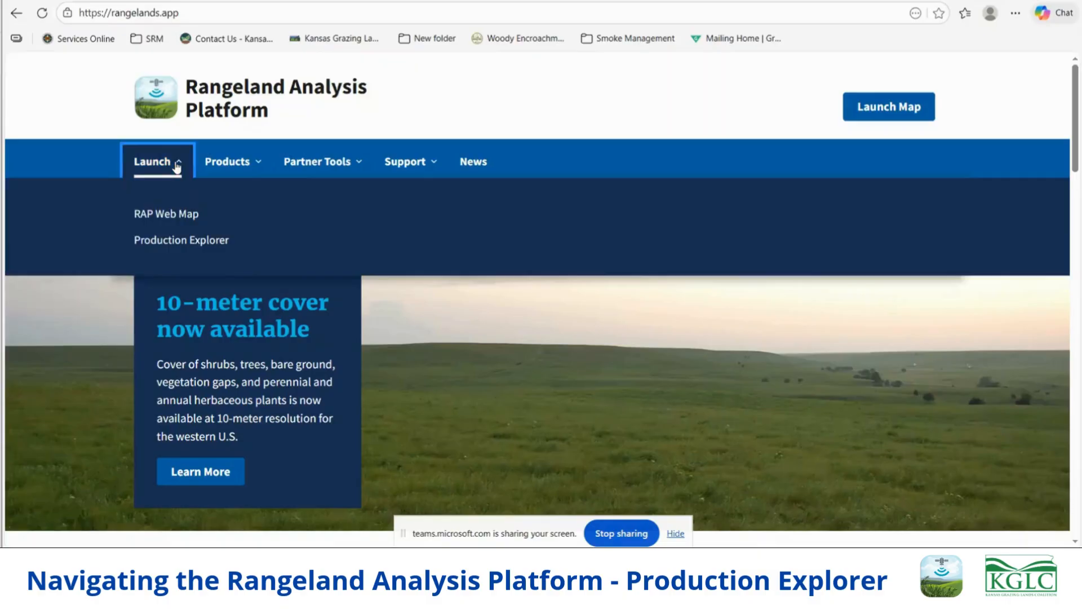
pyautogui.click(169, 241)
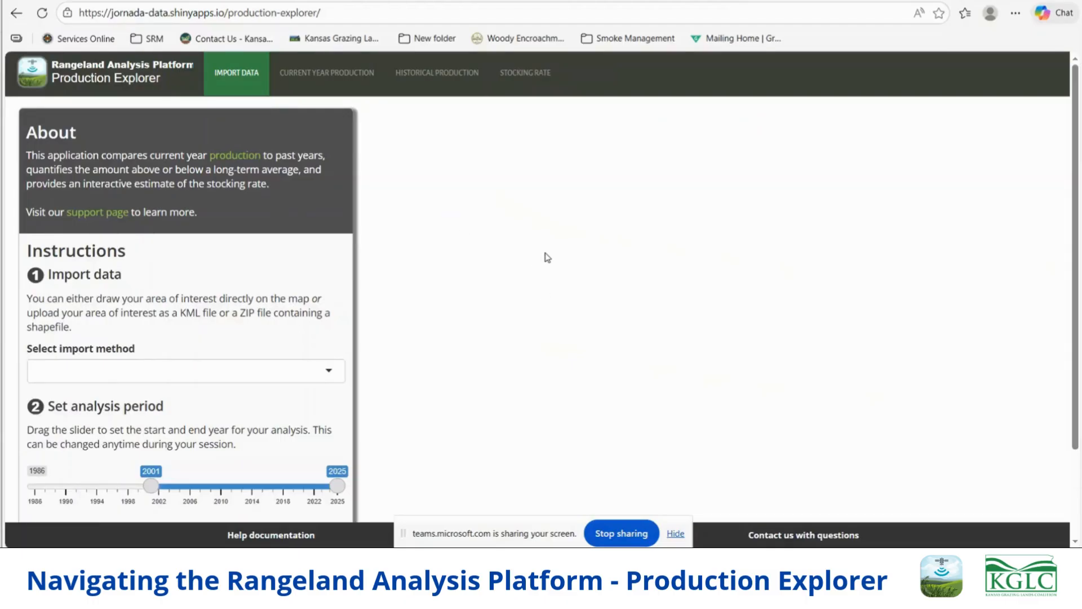
pyautogui.scroll(-1, 548, 258)
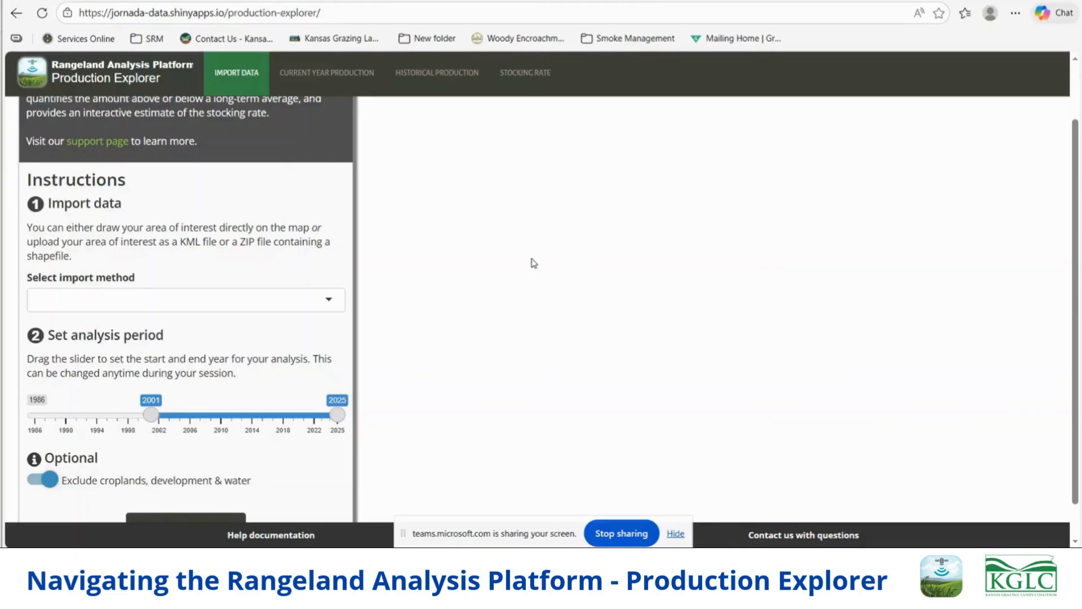
pyautogui.click(328, 307)
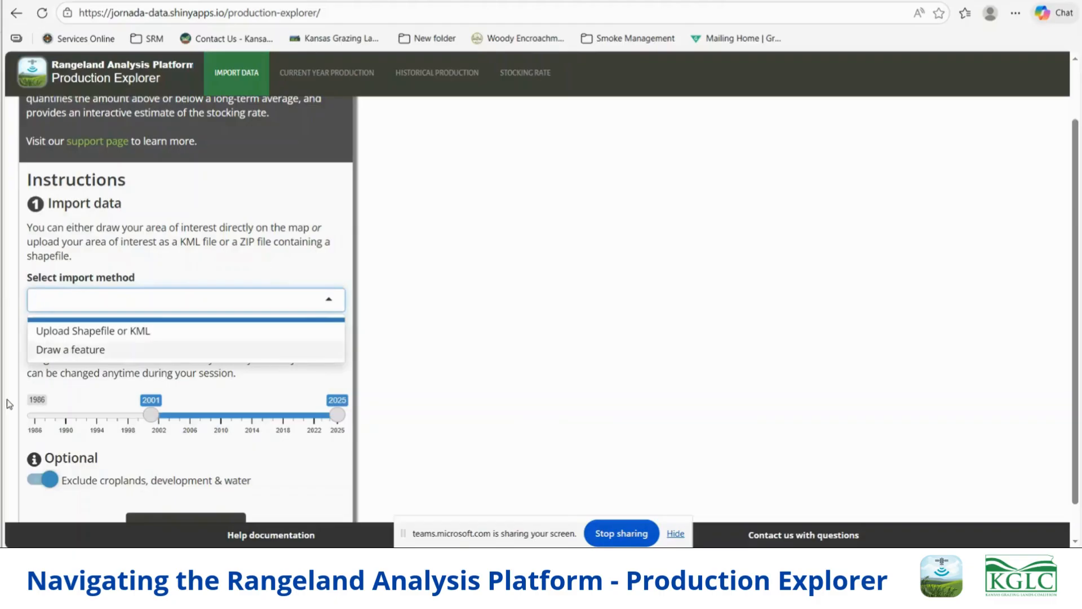
pyautogui.click(68, 351)
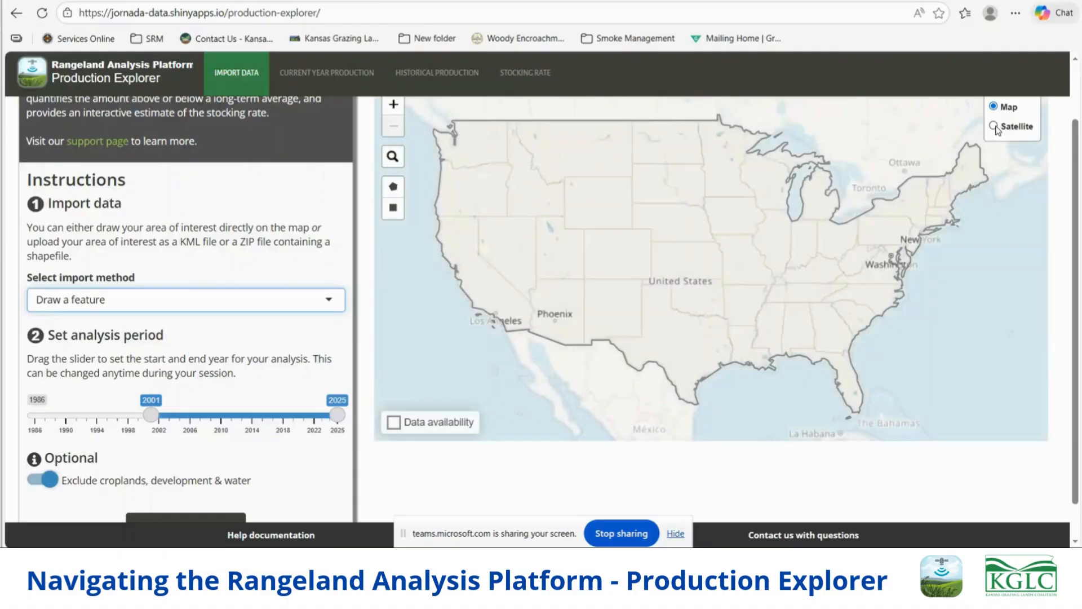
# - Switch the base map to Satellite imagery and look over the central United States for the area of interest
pyautogui.click(994, 126)
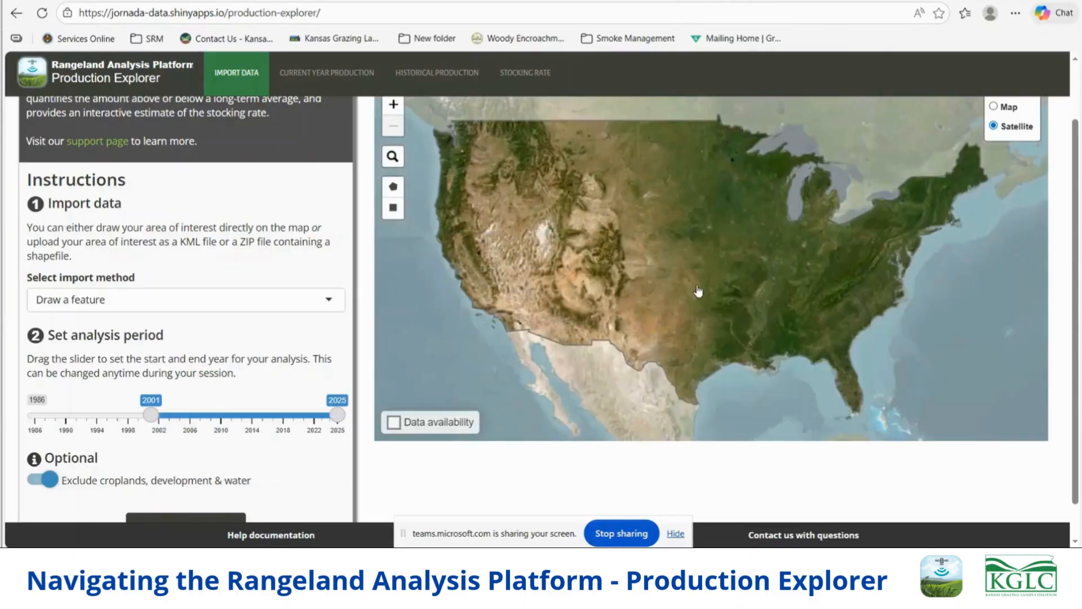
pyautogui.scroll(1, 704, 255)
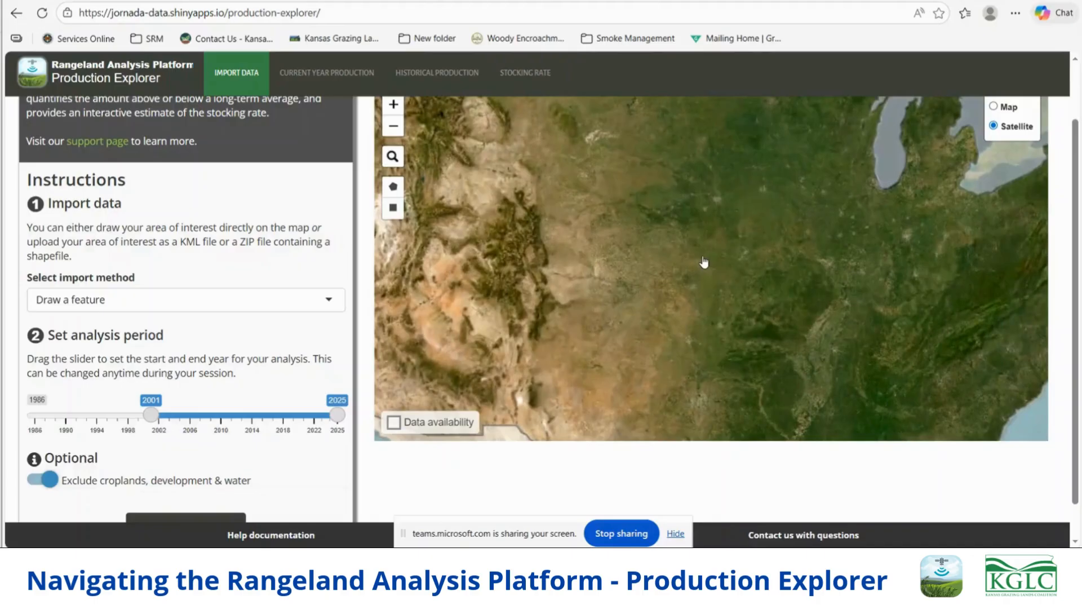
pyautogui.scroll(2, 707, 265)
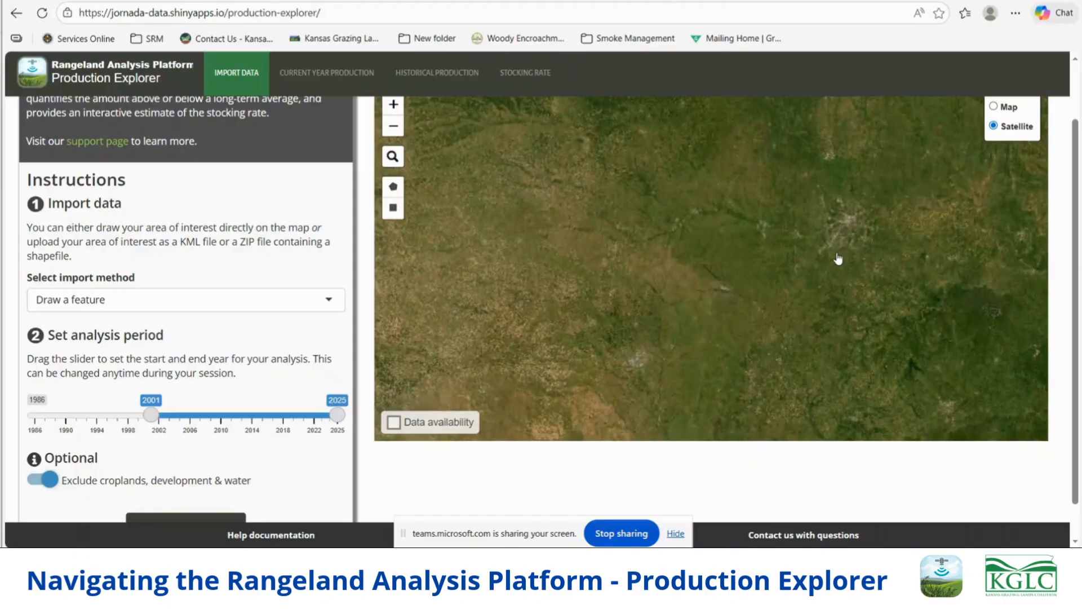
pyautogui.scroll(1, 838, 258)
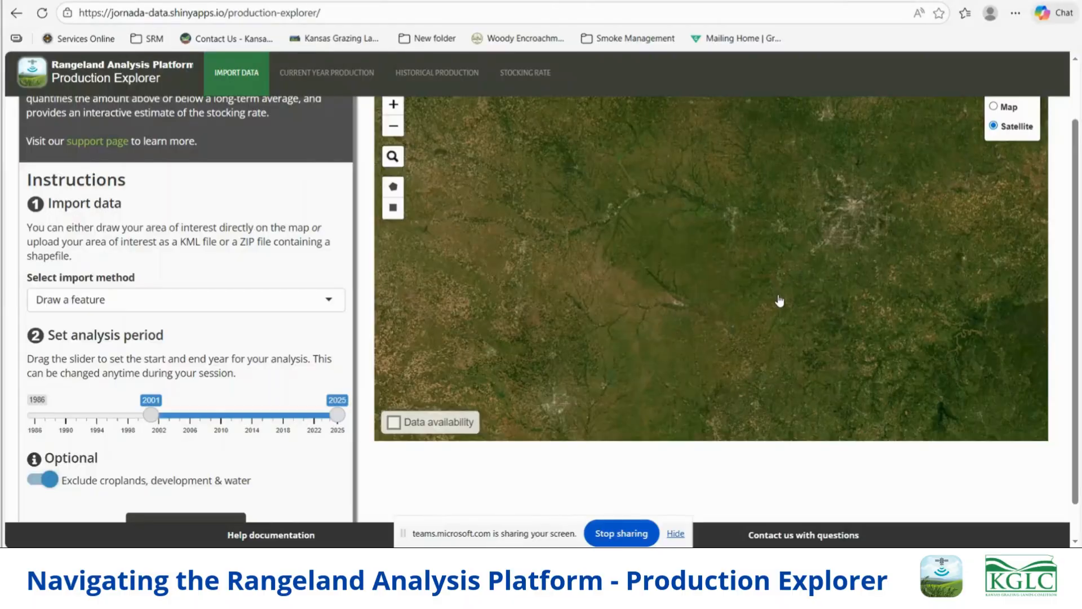
pyautogui.scroll(3, 779, 301)
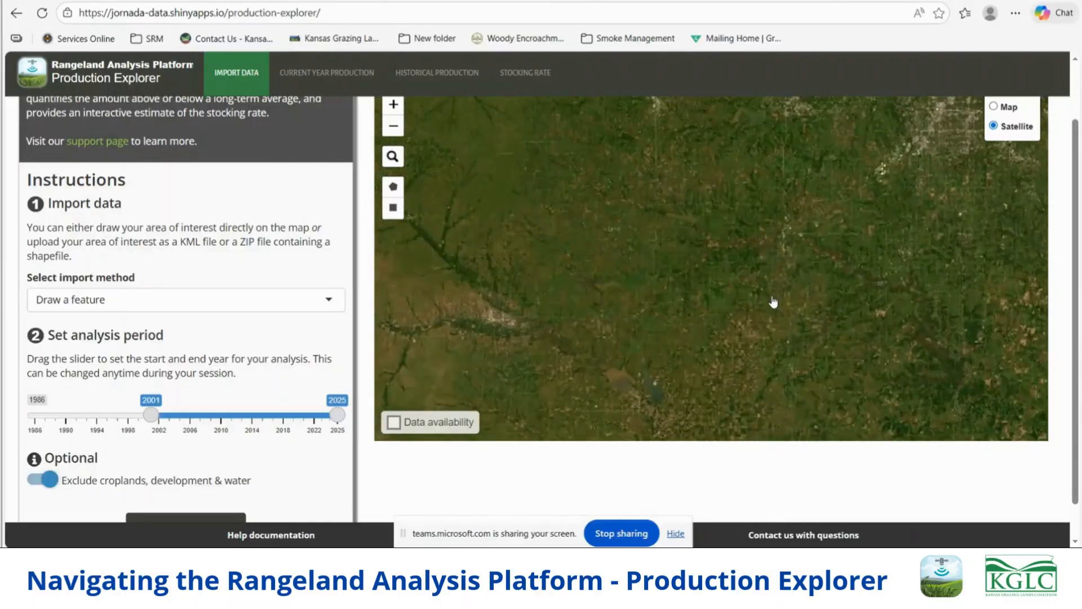
pyautogui.scroll(2, 803, 271)
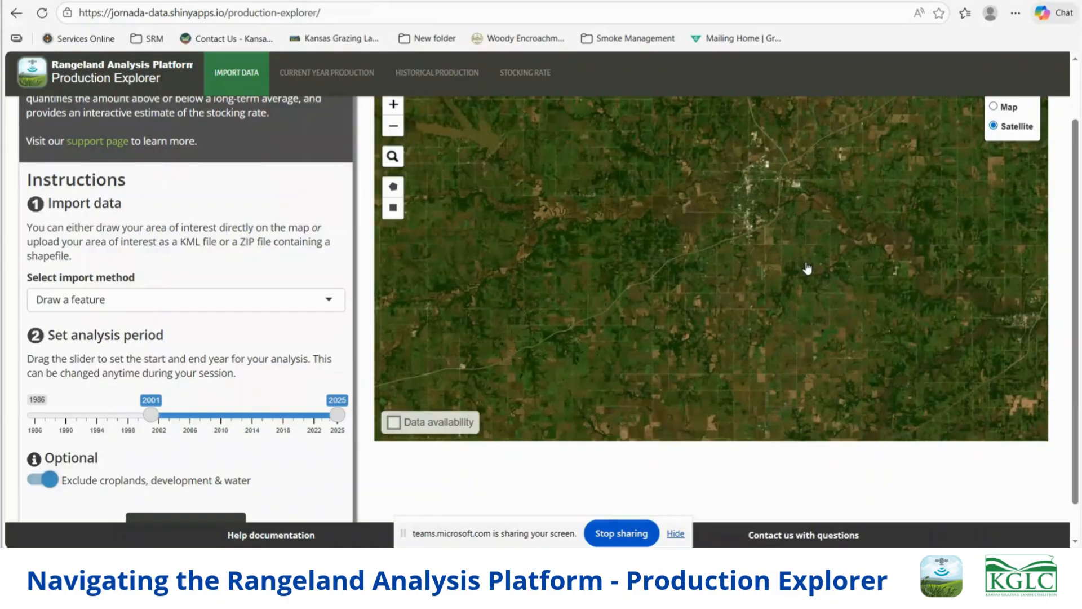
pyautogui.scroll(1, 800, 231)
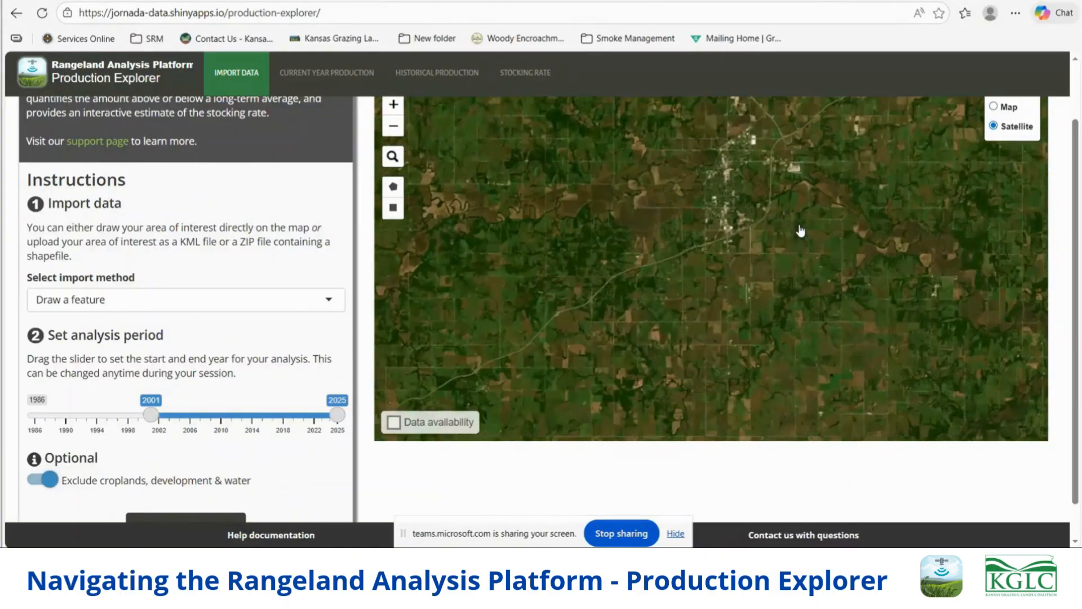
pyautogui.scroll(-1, 801, 231)
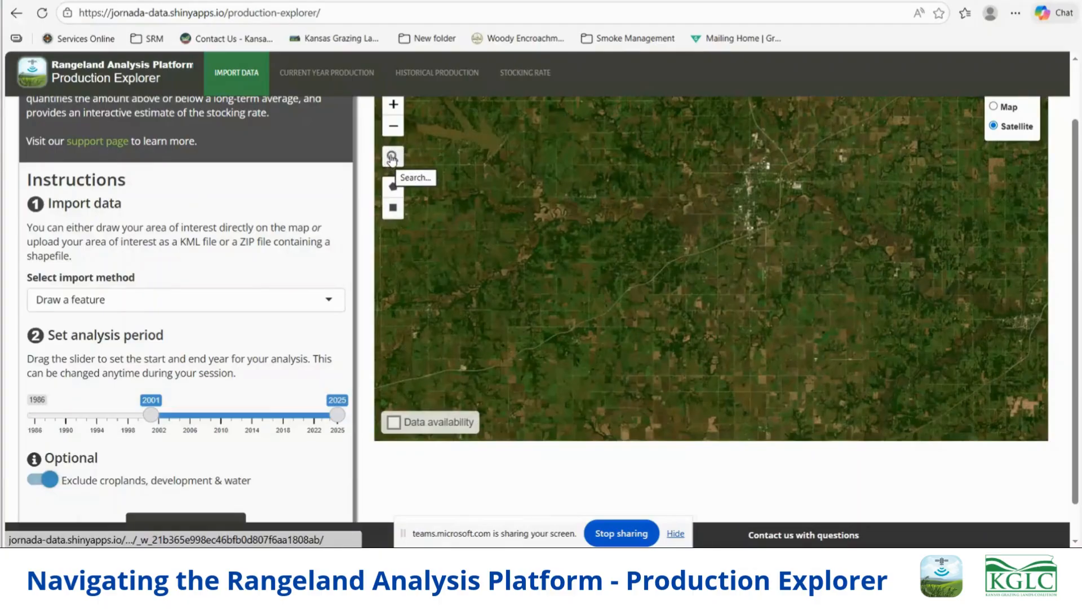
# - Search the map for the property's location and bring the pasture west of the marked road point into view
pyautogui.click(392, 159)
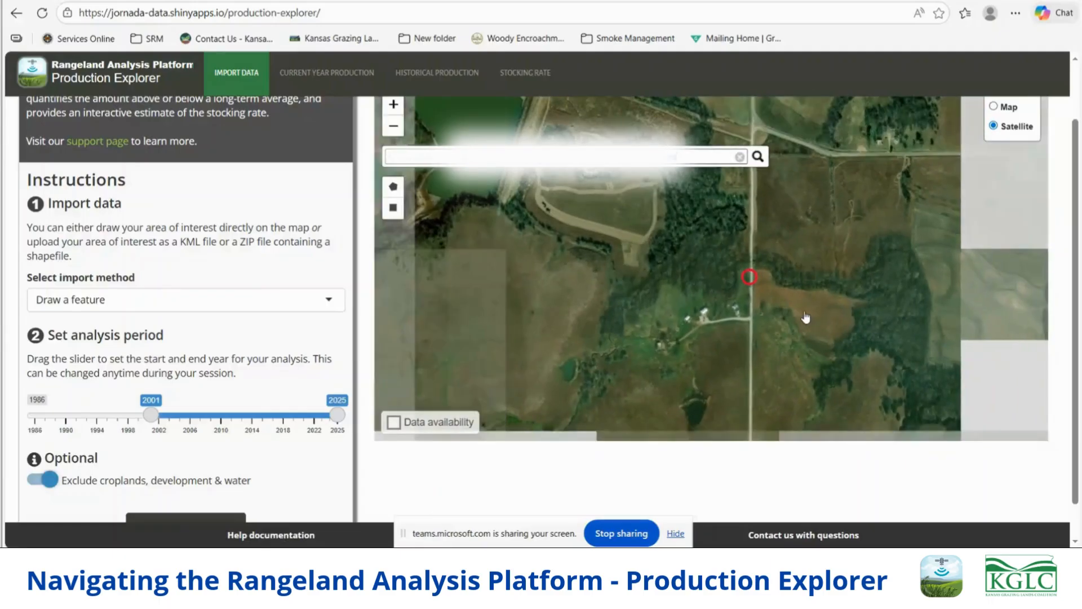
pyautogui.scroll(-1, 802, 319)
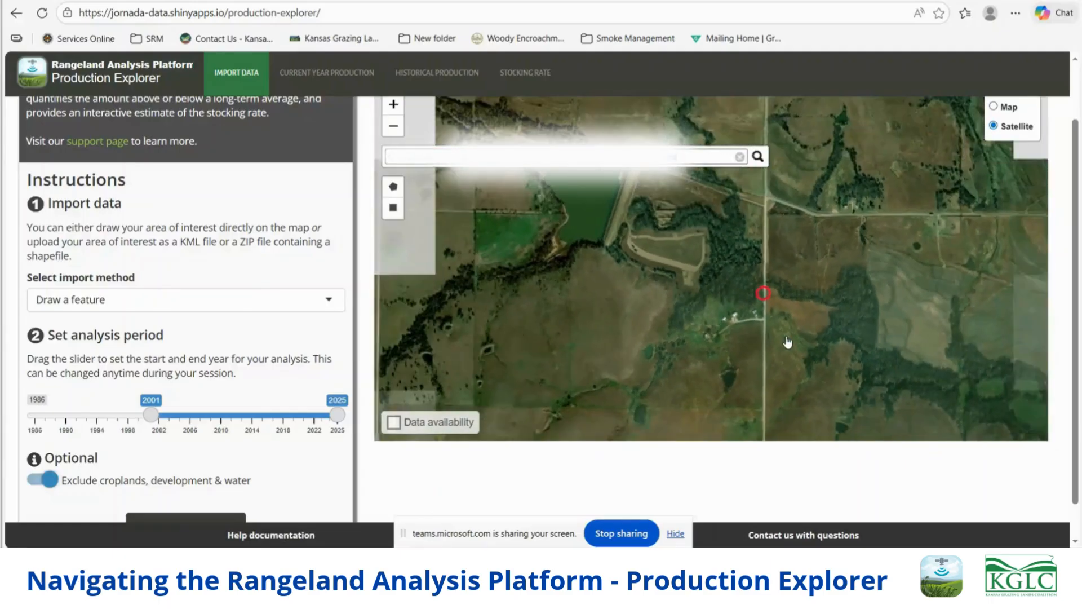
pyautogui.moveTo(777, 373); pyautogui.dragTo(737, 289)
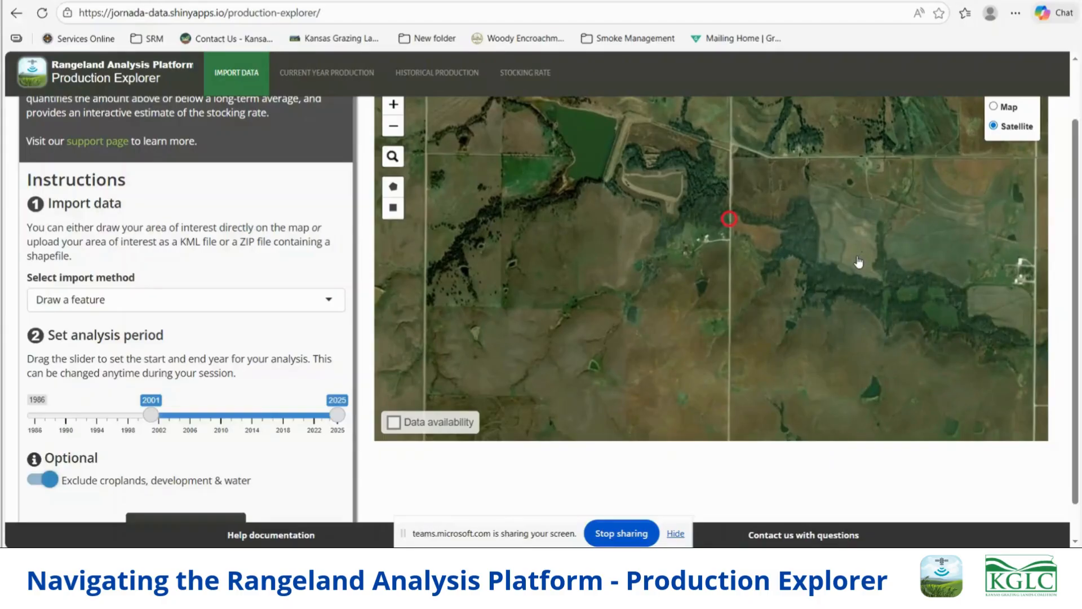
pyautogui.scroll(1, 595, 243)
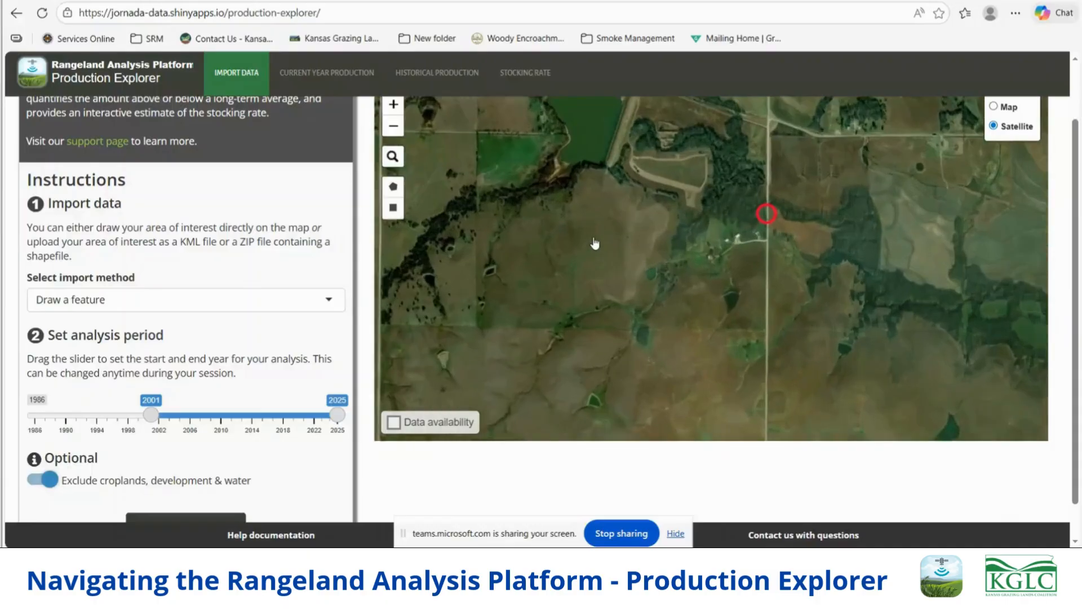
pyautogui.scroll(1, 595, 243)
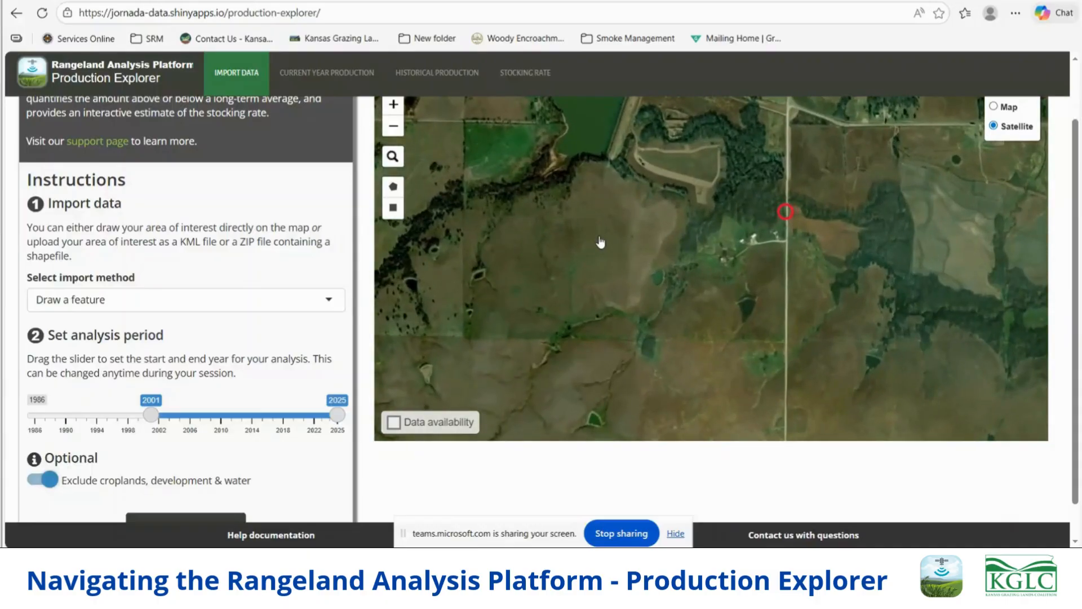
pyautogui.scroll(1, 611, 244)
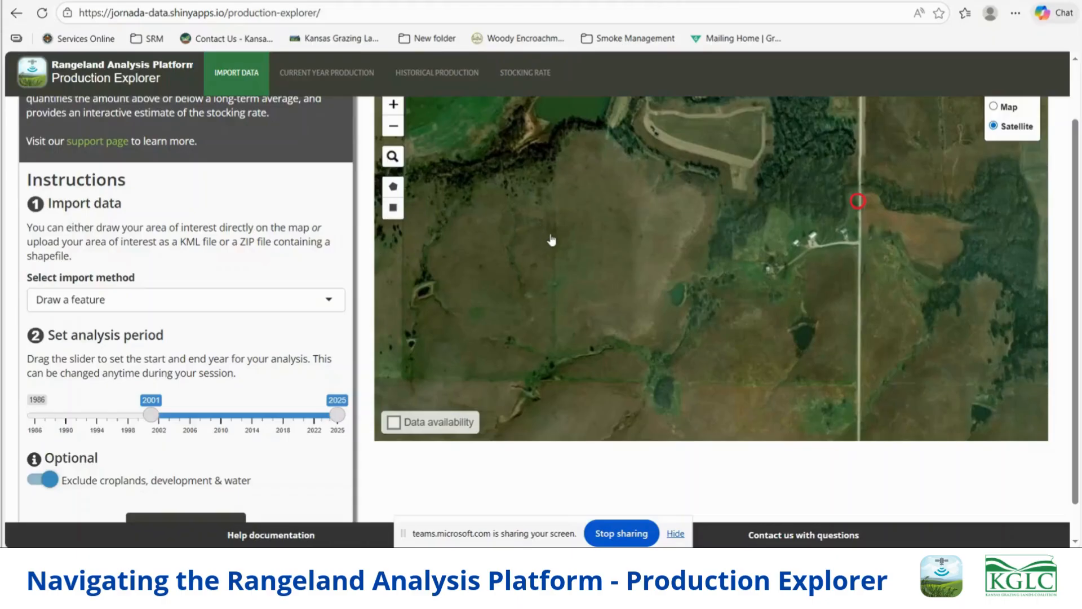
# - Draw a closed polygon around the pasture south of the pond, excluding the farmstead and following the road on the east side
pyautogui.click(393, 188)
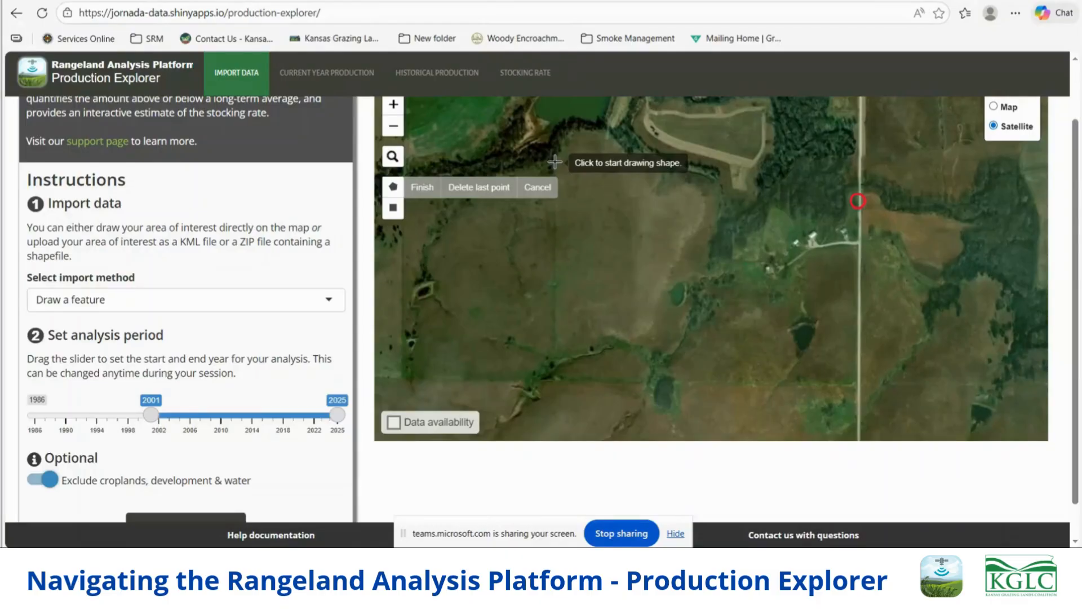
pyautogui.click(554, 163)
pyautogui.click(564, 137)
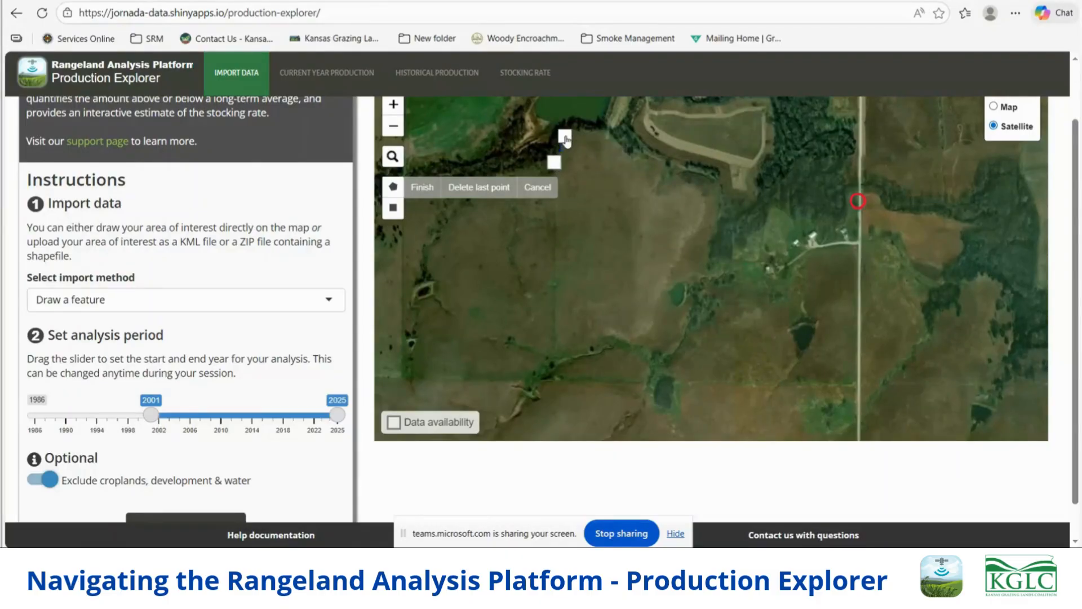
pyautogui.click(581, 126)
pyautogui.click(613, 132)
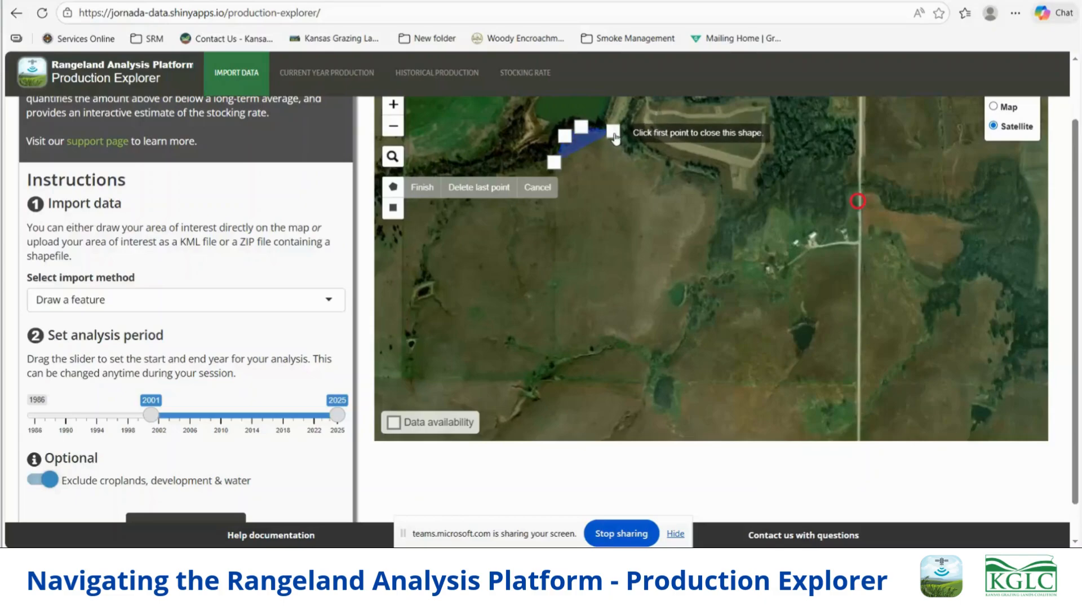
pyautogui.click(628, 153)
pyautogui.click(644, 153)
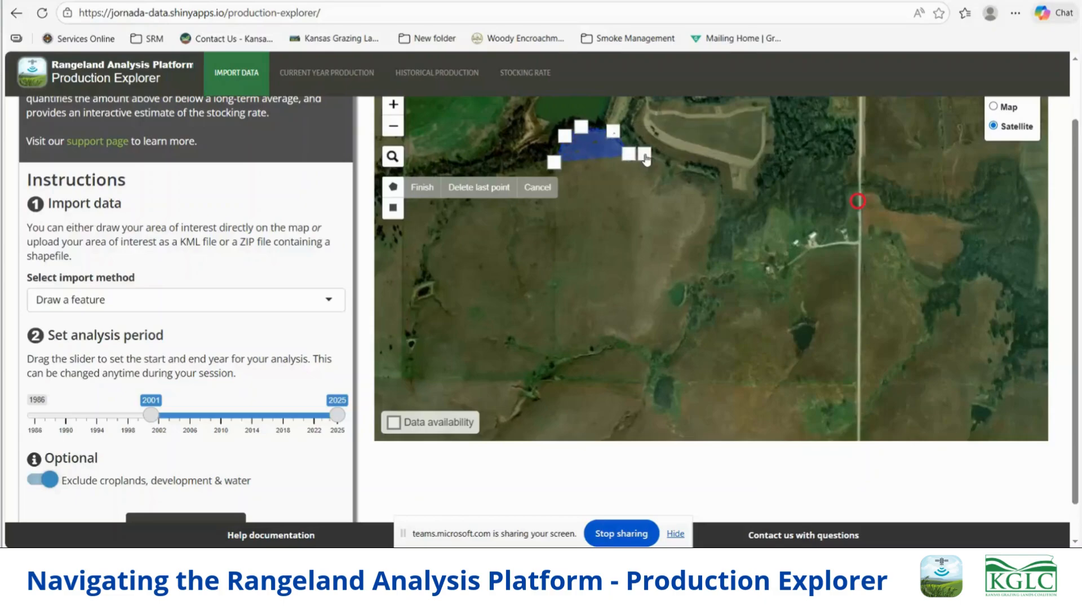
pyautogui.click(674, 166)
pyautogui.click(719, 181)
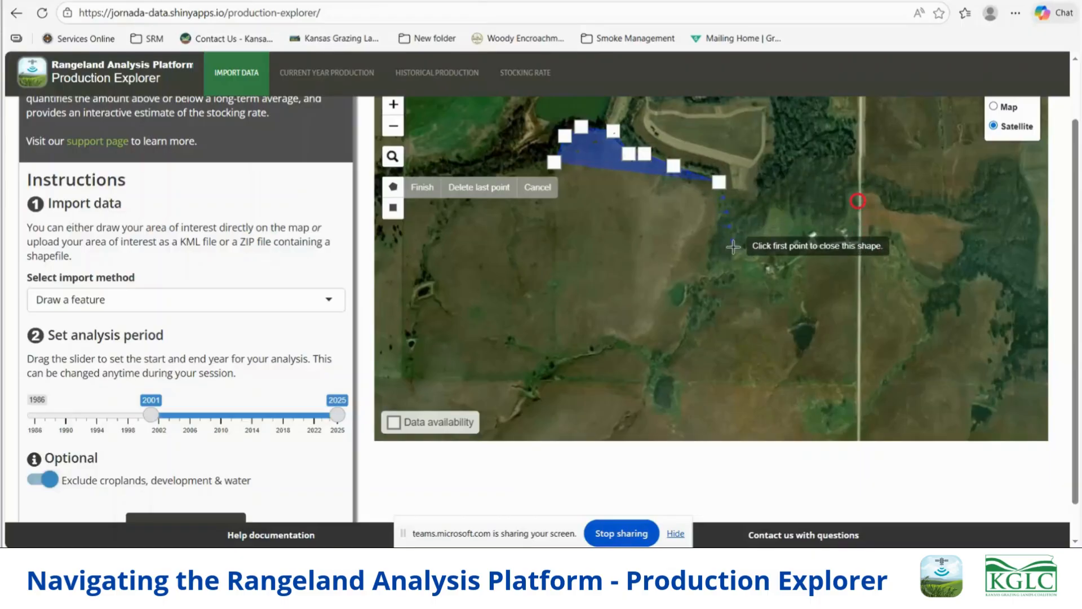
pyautogui.click(708, 270)
pyautogui.click(761, 262)
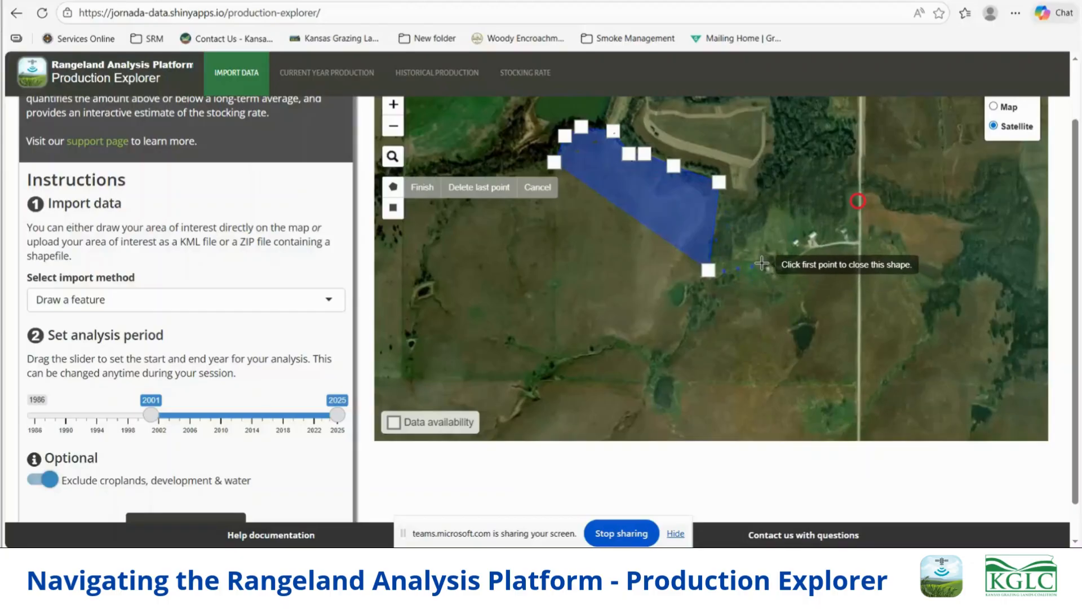
pyautogui.click(767, 281)
pyautogui.click(796, 268)
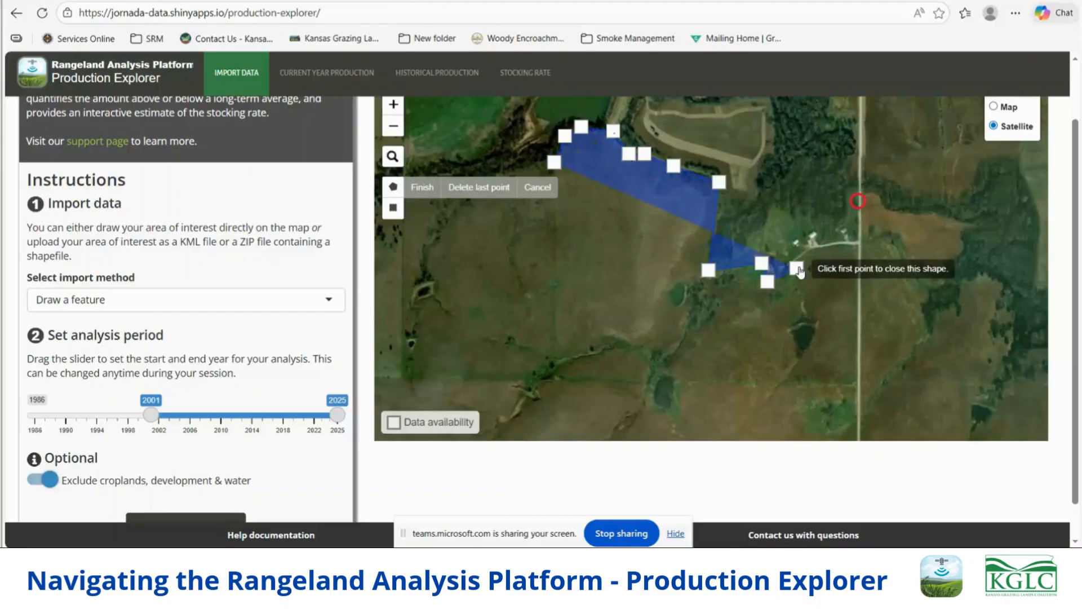
pyautogui.click(815, 248)
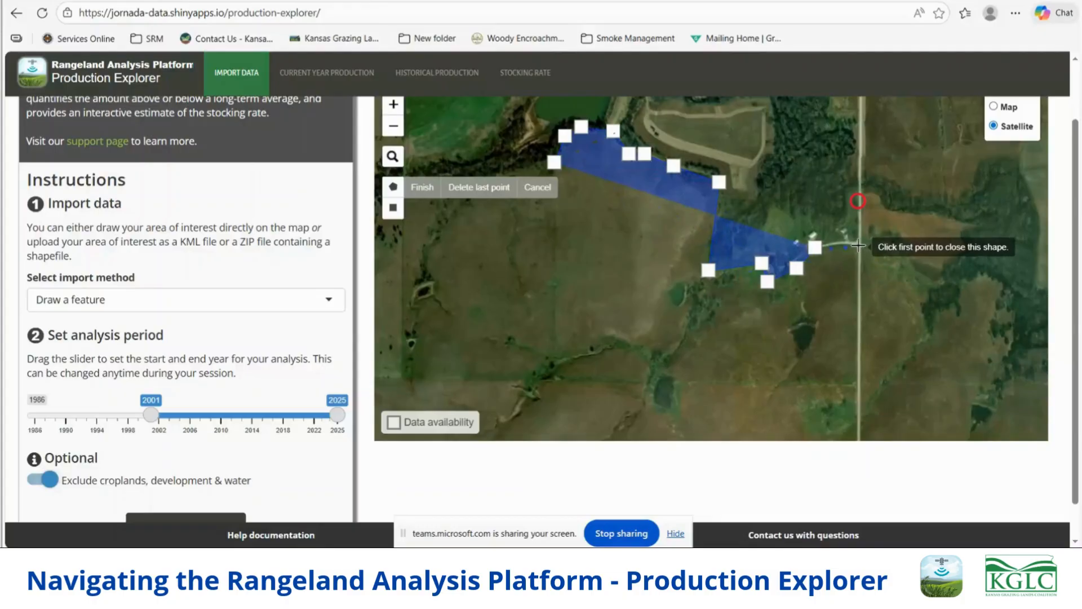
pyautogui.click(857, 245)
pyautogui.click(856, 385)
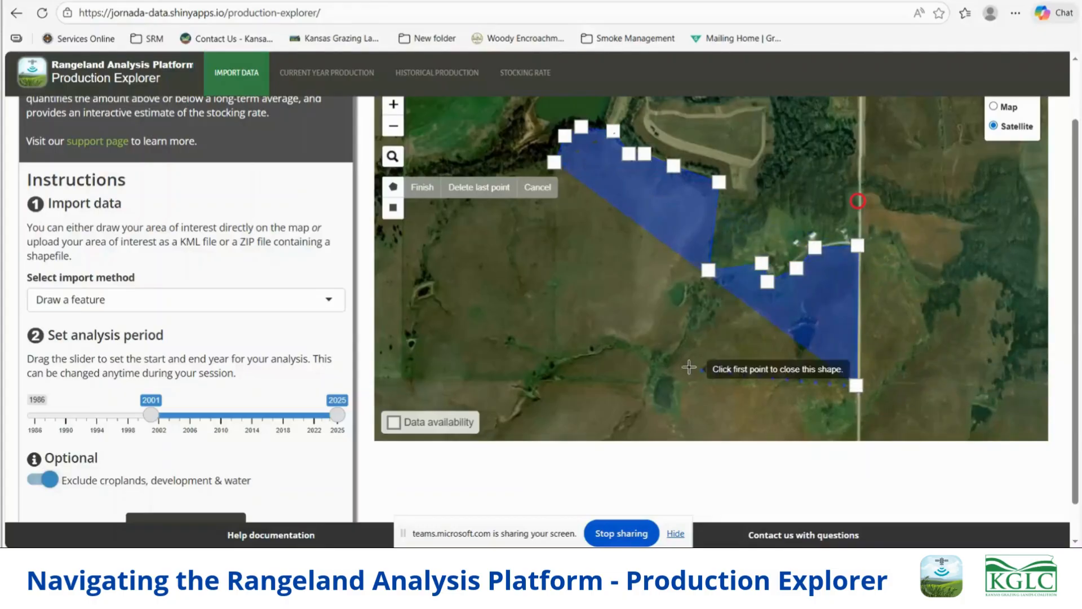
pyautogui.click(556, 380)
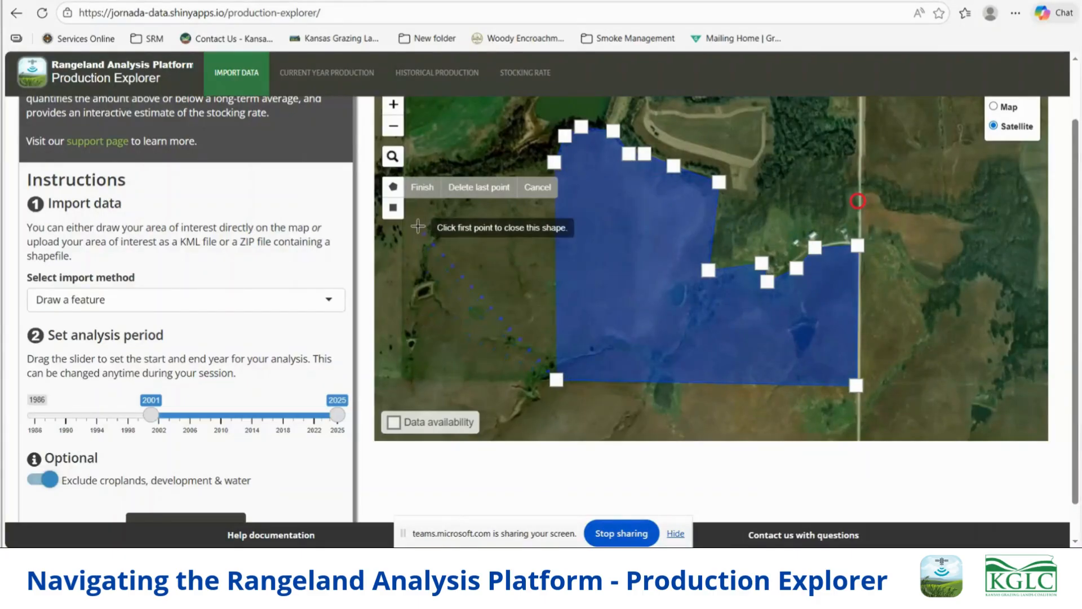
pyautogui.click(422, 189)
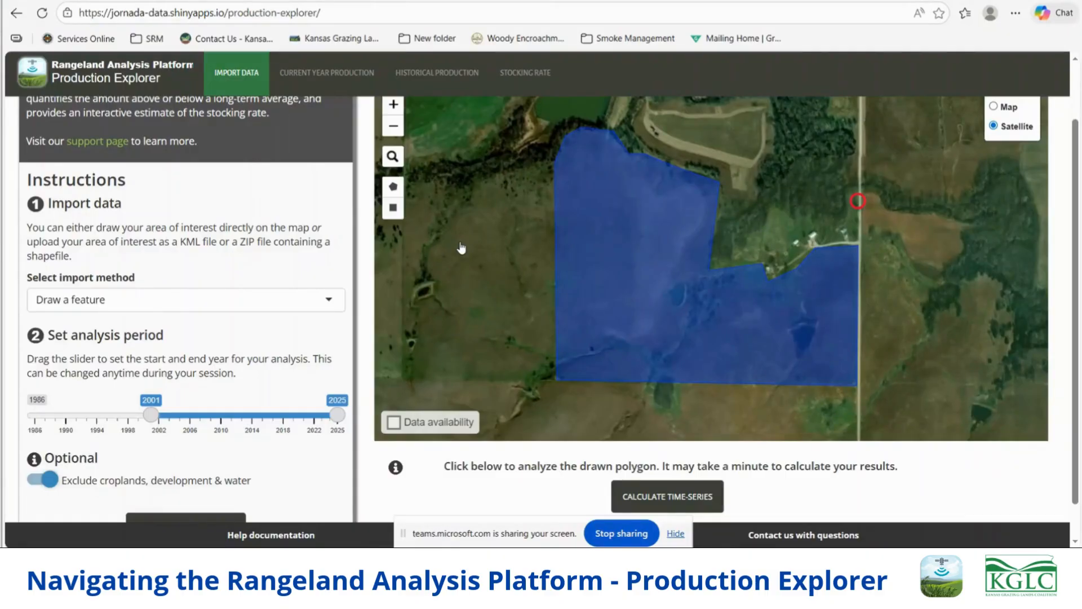
# - Set the analysis period to 2014–2024 and calculate the time series for the drawn polygon
pyautogui.scroll(-1, 248, 323)
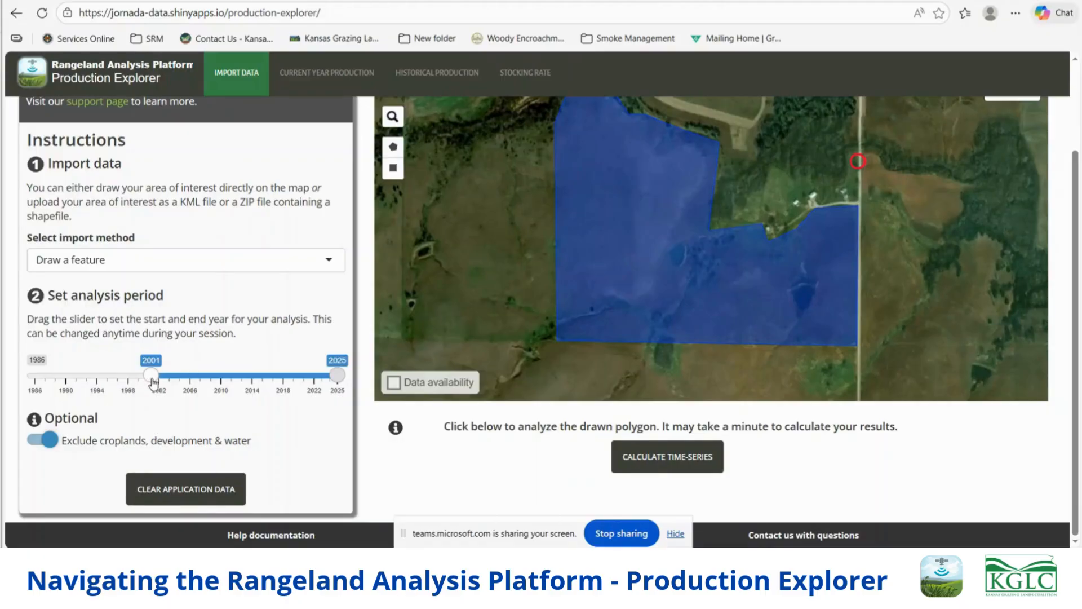
pyautogui.moveTo(152, 382); pyautogui.dragTo(252, 384)
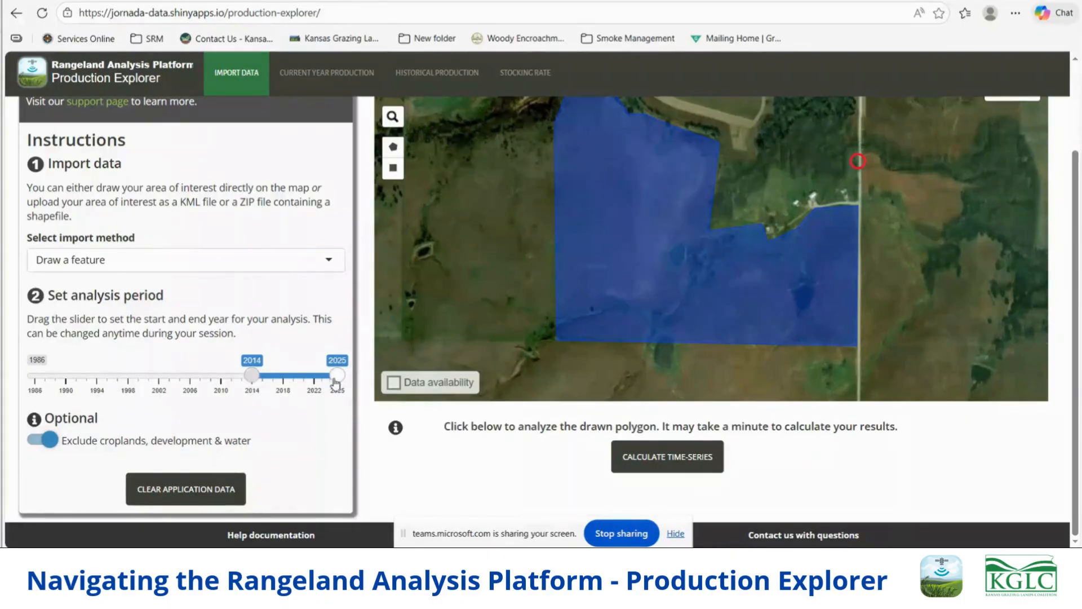
pyautogui.moveTo(337, 376); pyautogui.dragTo(332, 379)
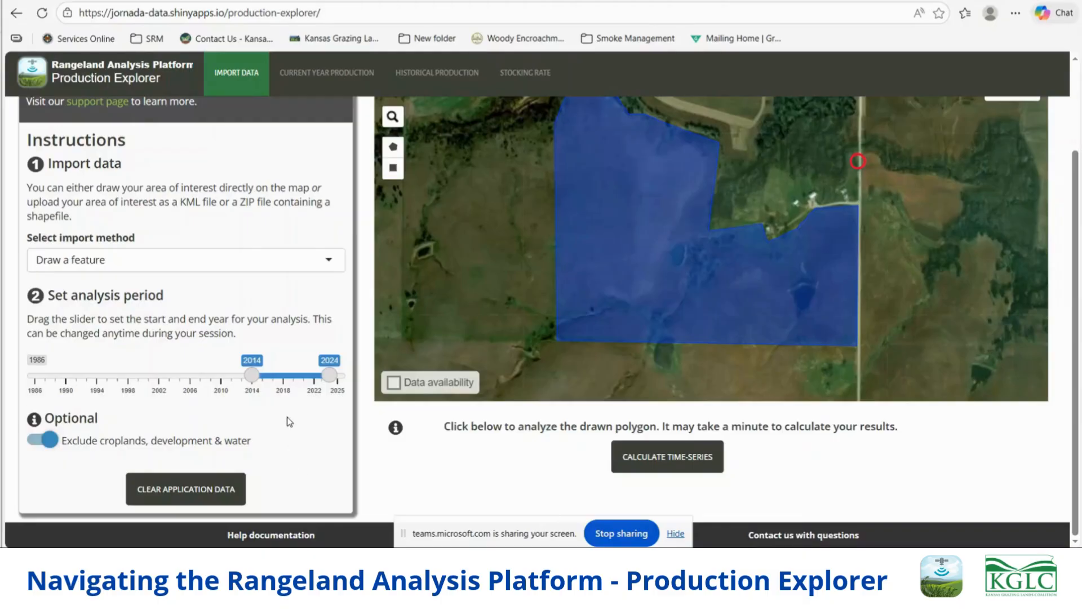
pyautogui.click(683, 466)
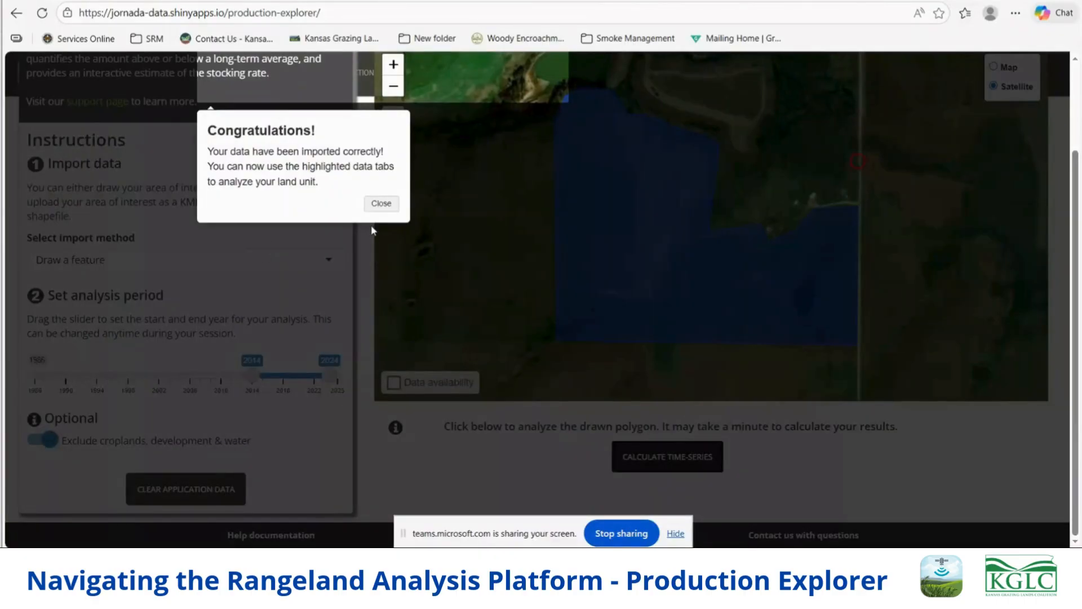
pyautogui.click(381, 204)
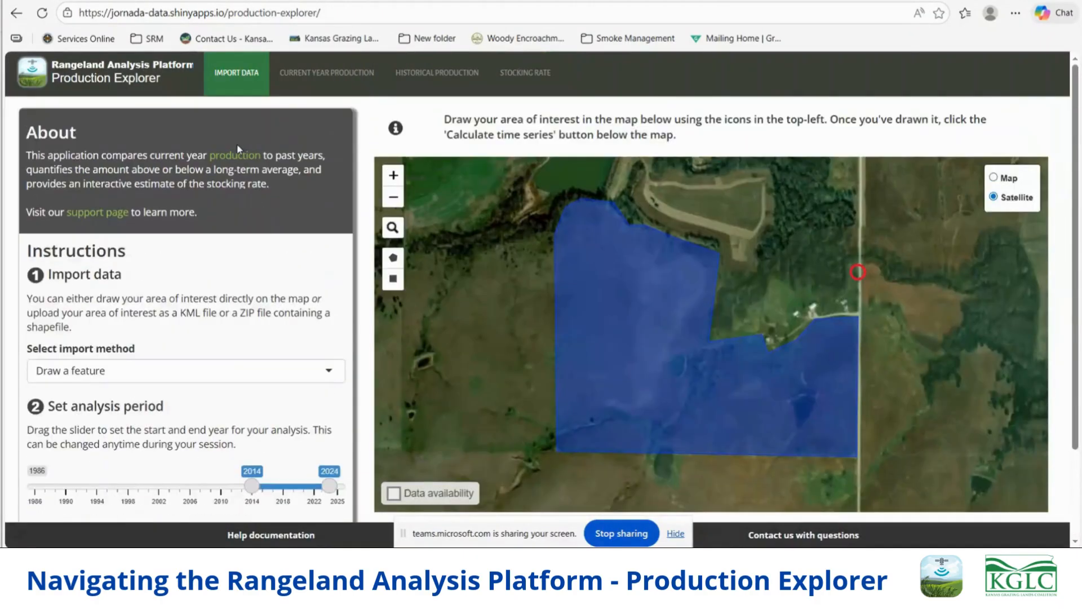
# - Open the Historical Production Report and review the site summary and historical plot for 2014–2024
pyautogui.click(436, 77)
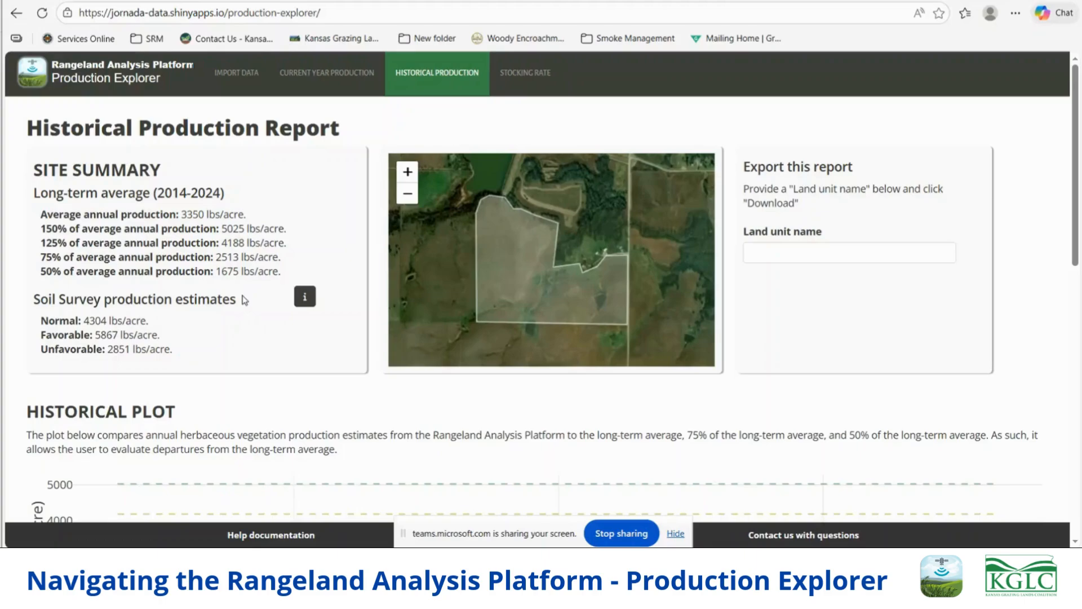
pyautogui.scroll(-5, 242, 302)
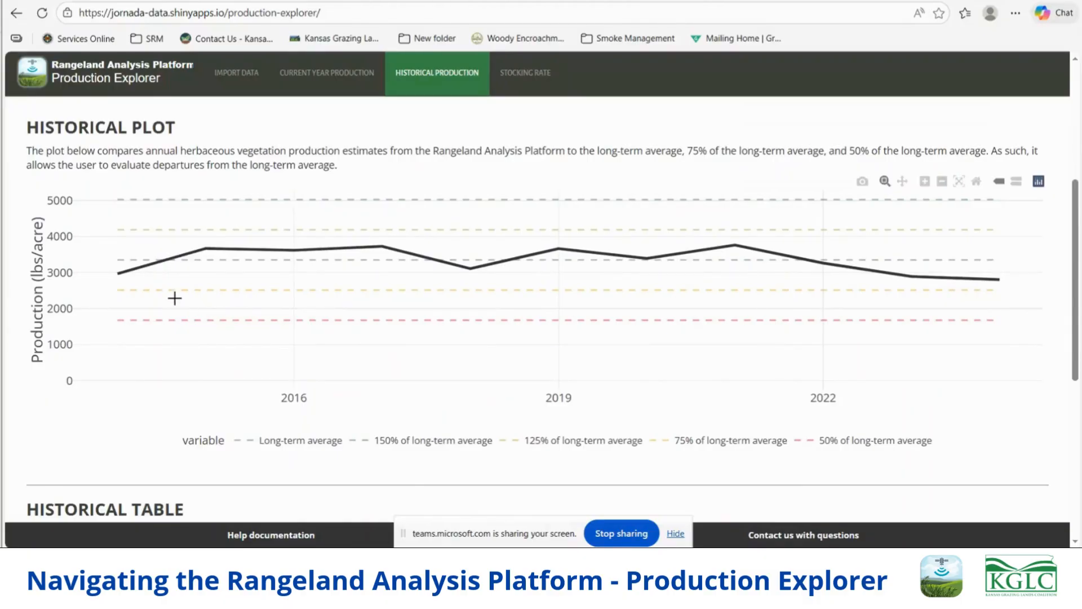
pyautogui.scroll(5, 294, 272)
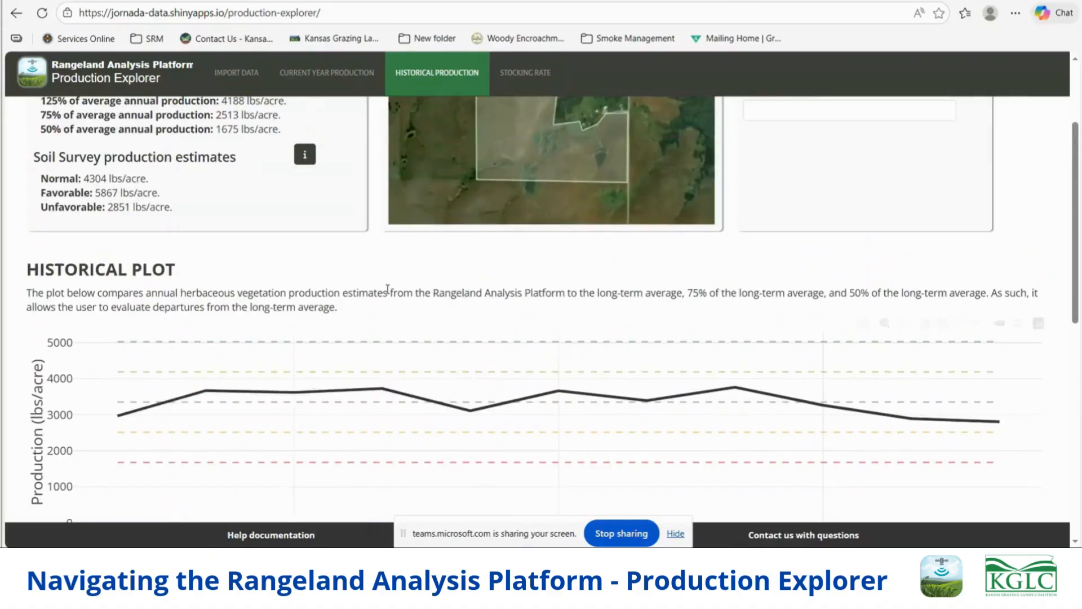
pyautogui.scroll(-7, 267, 349)
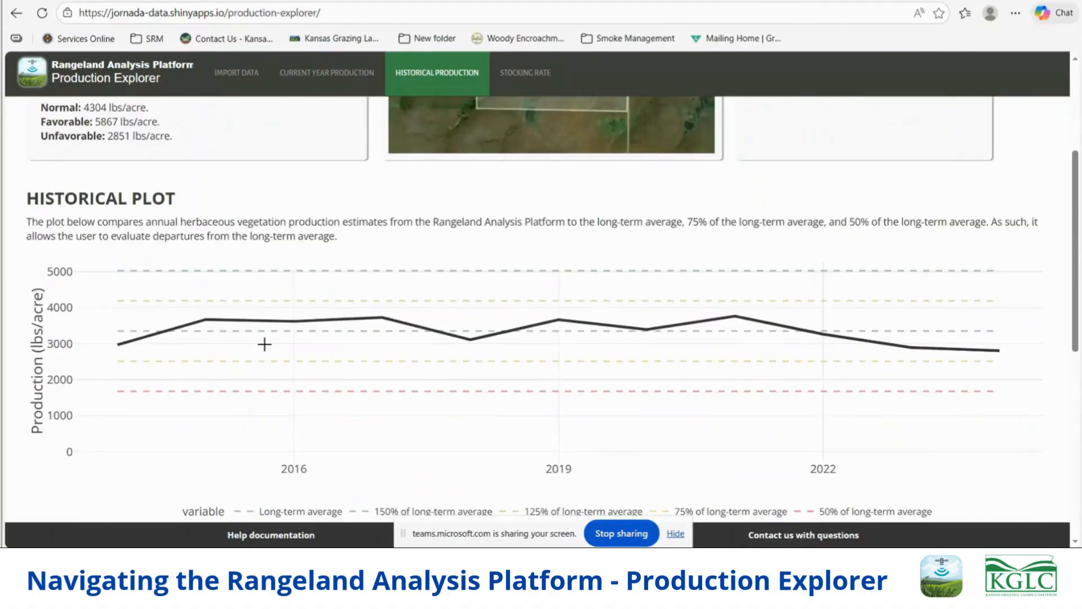
pyautogui.scroll(7, 275, 342)
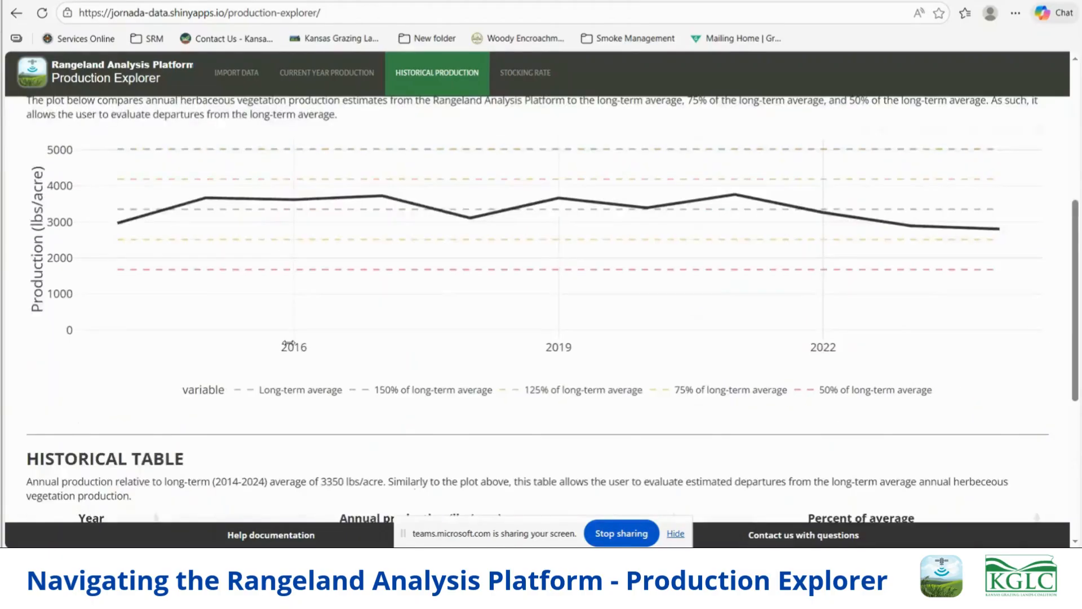
# - Change the start of the analysis period to 2010, keeping 2024 as the end, and recalculate the polygon's time series
pyautogui.click(228, 80)
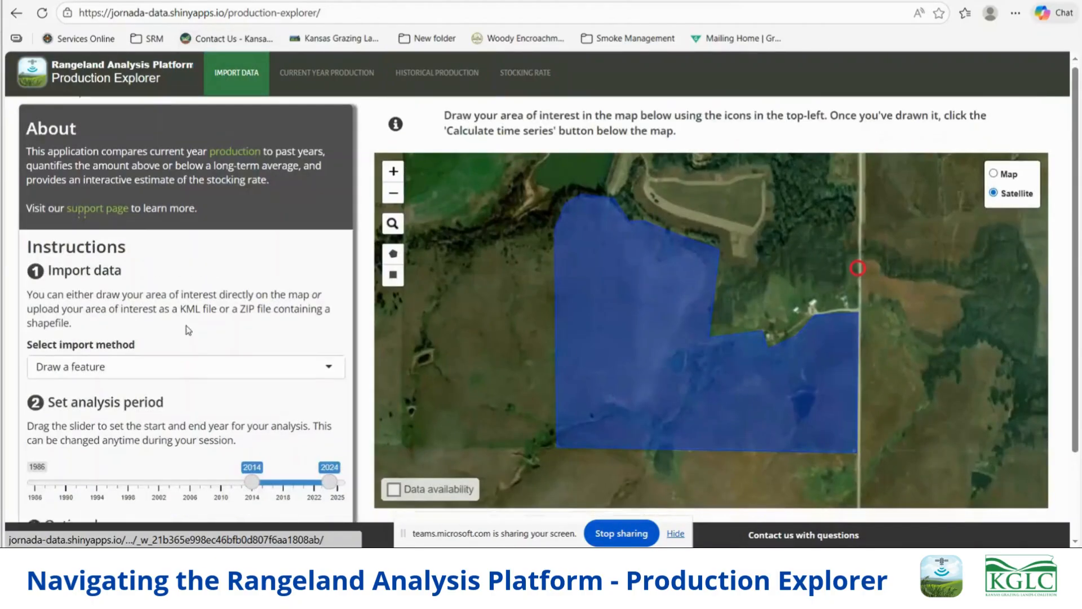
pyautogui.scroll(-2, 186, 326)
pyautogui.moveTo(250, 378); pyautogui.dragTo(221, 376)
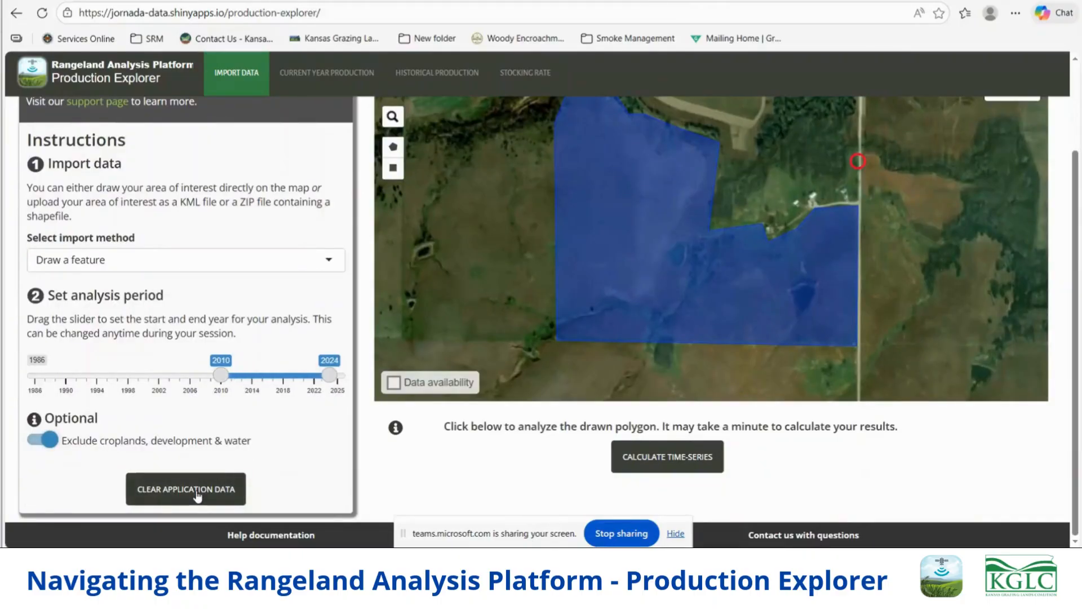
pyautogui.click(688, 462)
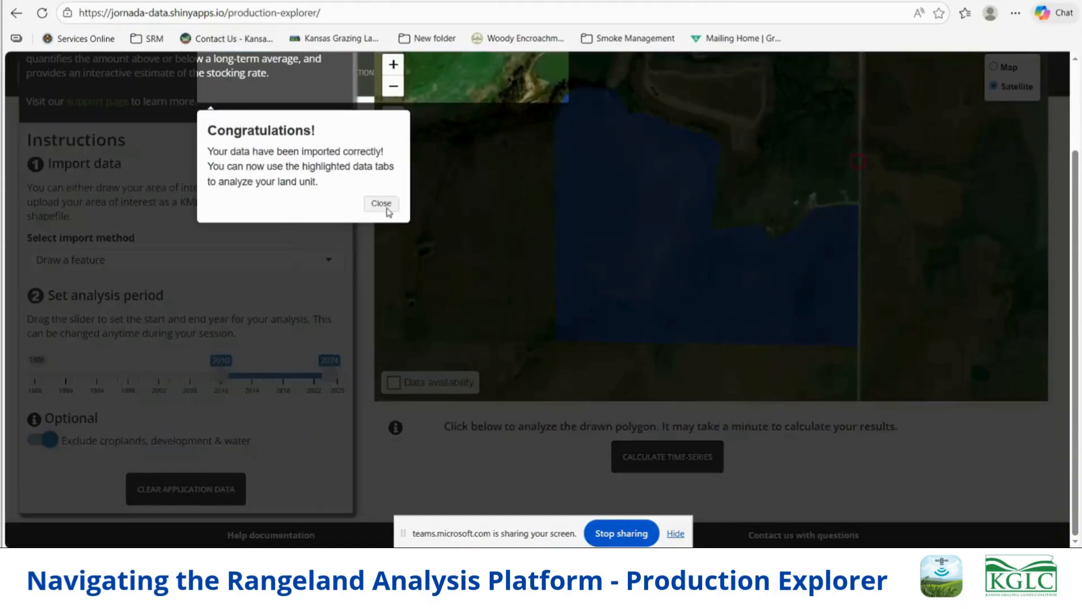
pyautogui.click(379, 203)
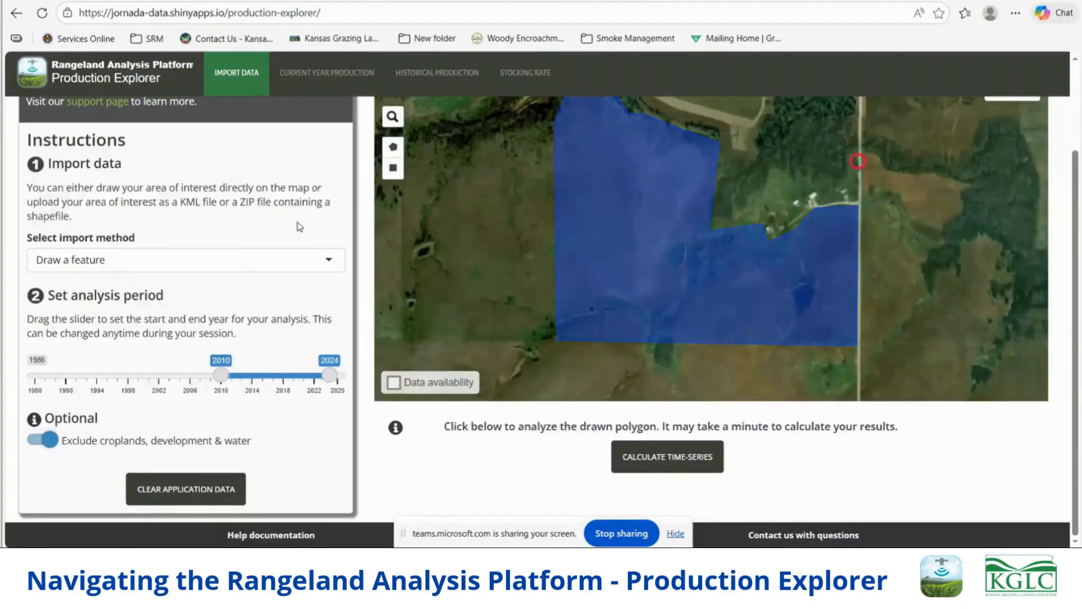
# - Reopen the historical report and inspect individual years' annual production and percent of average along the 2010–2024 plot
pyautogui.click(422, 72)
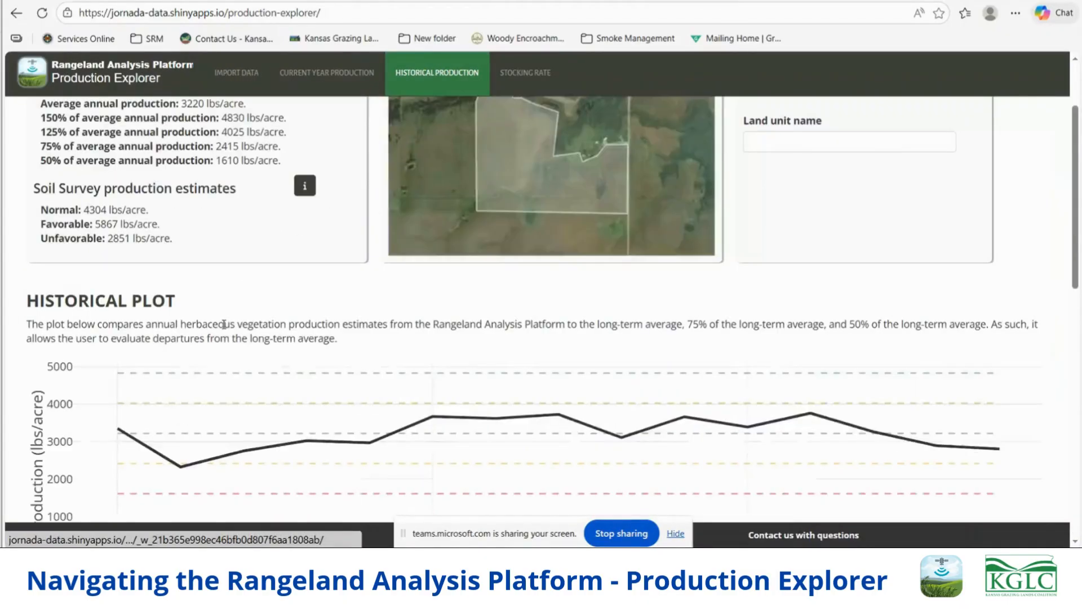
pyautogui.scroll(-3, 224, 324)
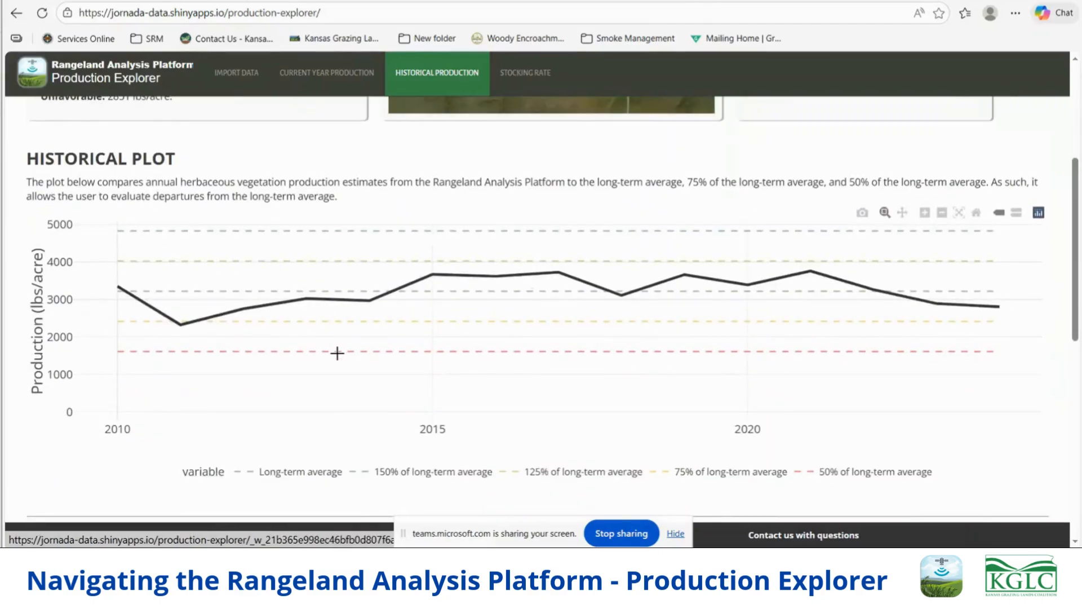
pyautogui.moveTo(119, 284)
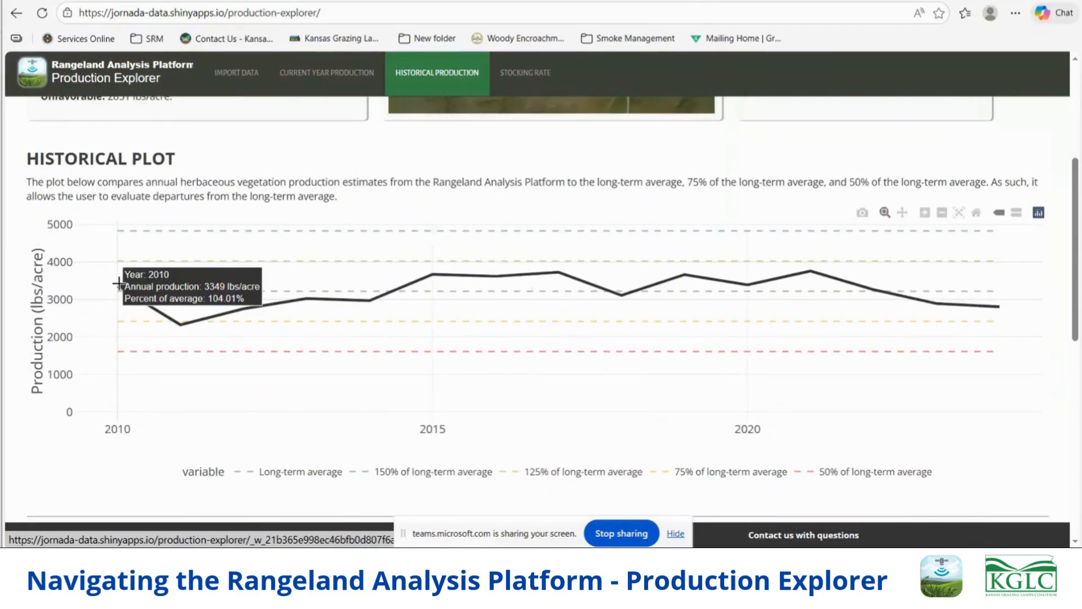
pyautogui.moveTo(180, 324)
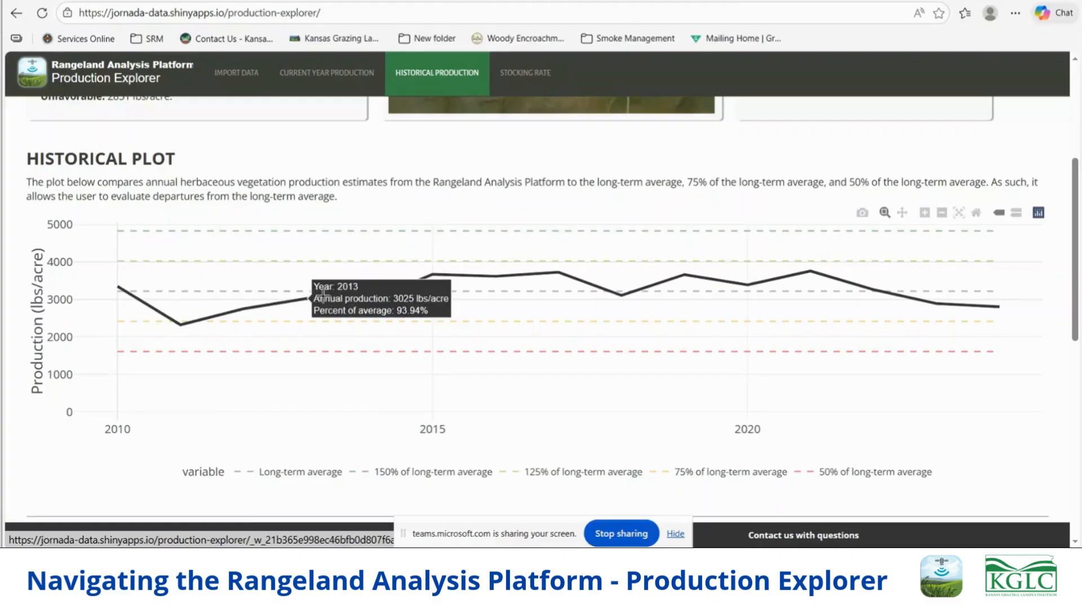
pyautogui.moveTo(372, 301)
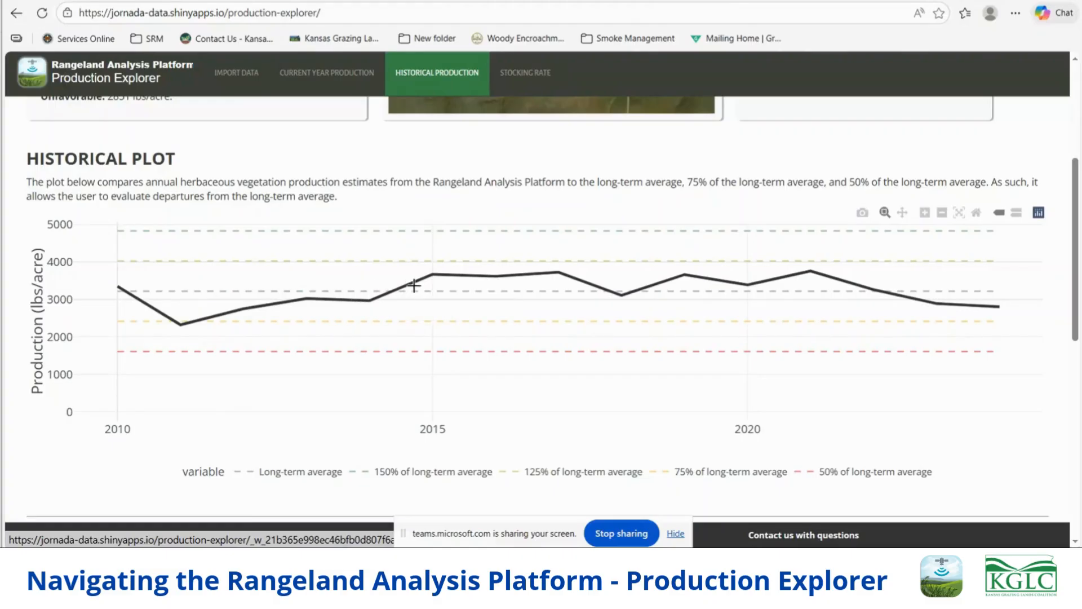
pyautogui.moveTo(435, 273)
pyautogui.moveTo(623, 292)
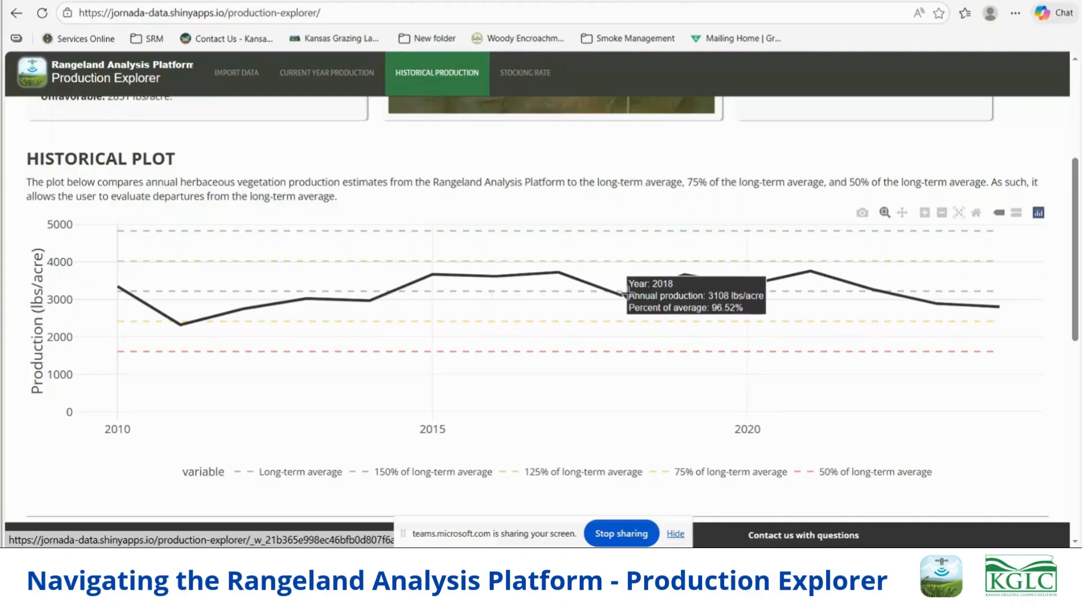
pyautogui.moveTo(678, 275)
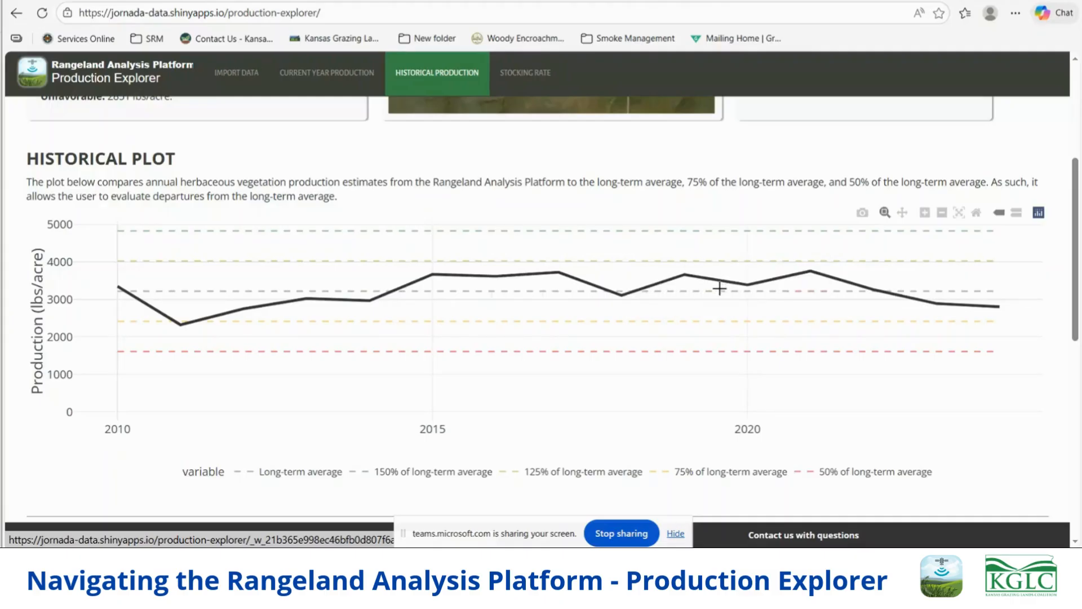
pyautogui.moveTo(748, 283)
pyautogui.moveTo(811, 272)
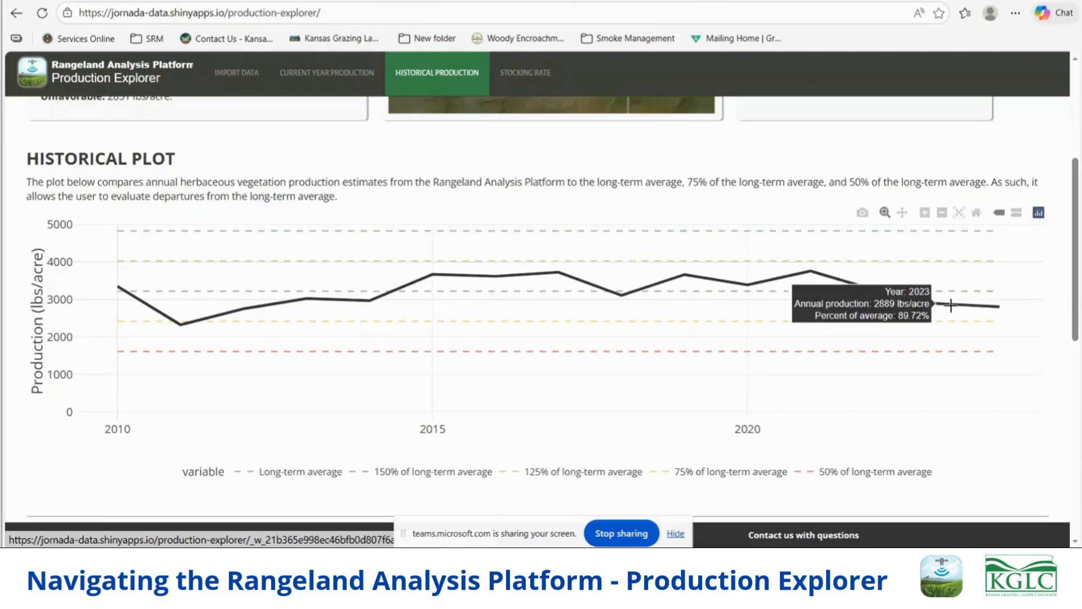
pyautogui.moveTo(1011, 309)
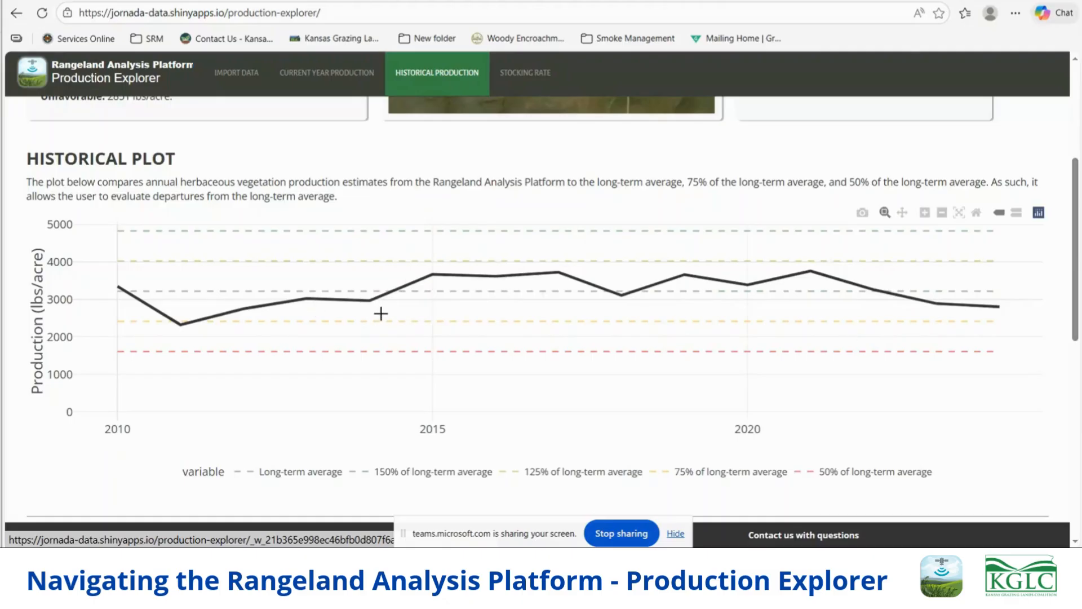
# - Review the yearly annual production and percent of average in the historical table
pyautogui.scroll(-7, 379, 314)
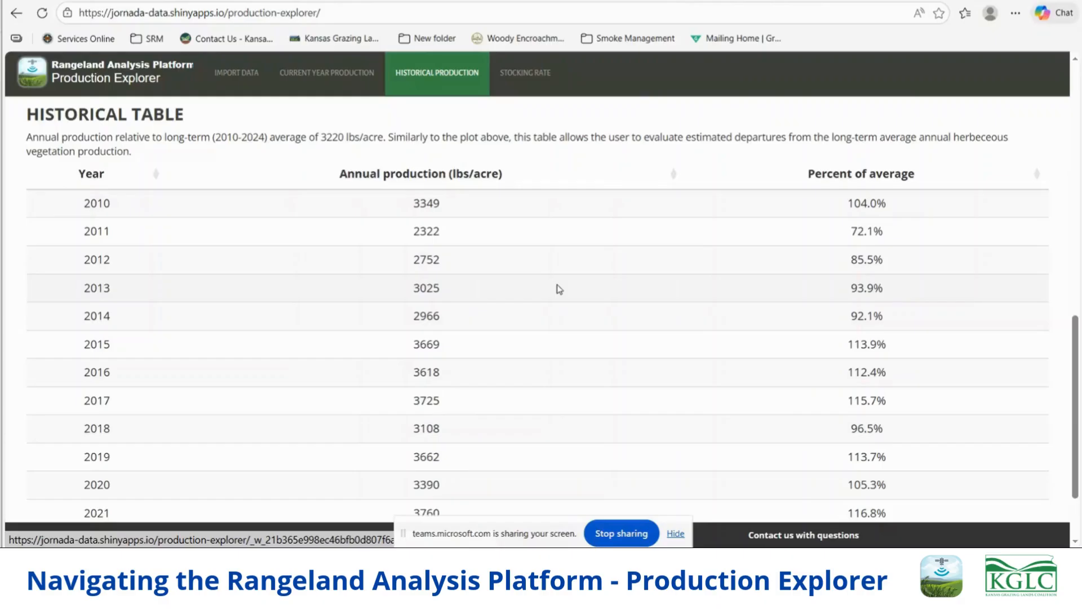
pyautogui.scroll(-1, 583, 298)
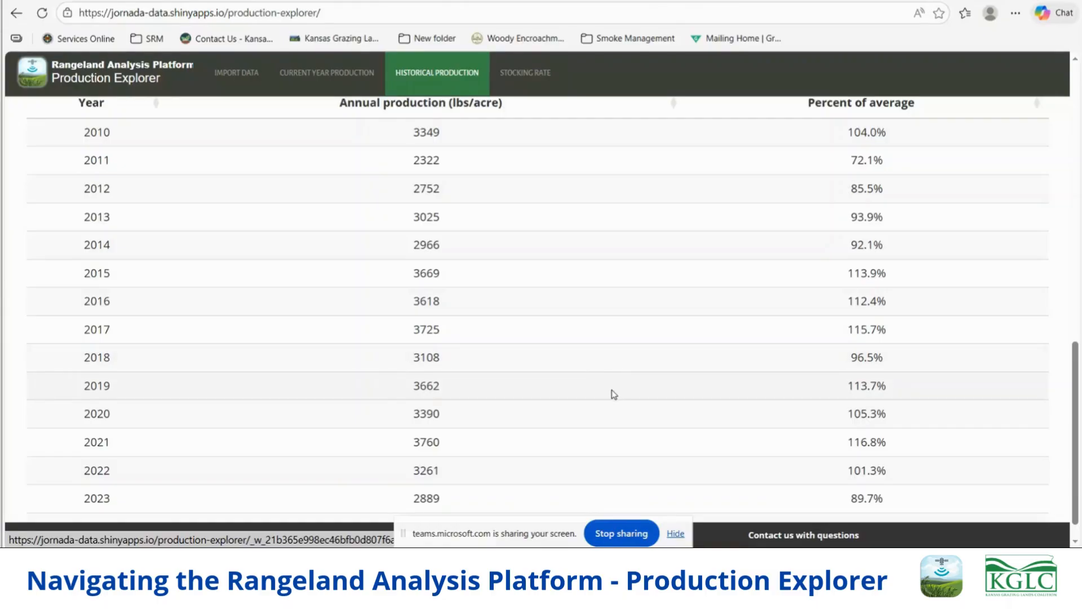
pyautogui.scroll(1, 613, 393)
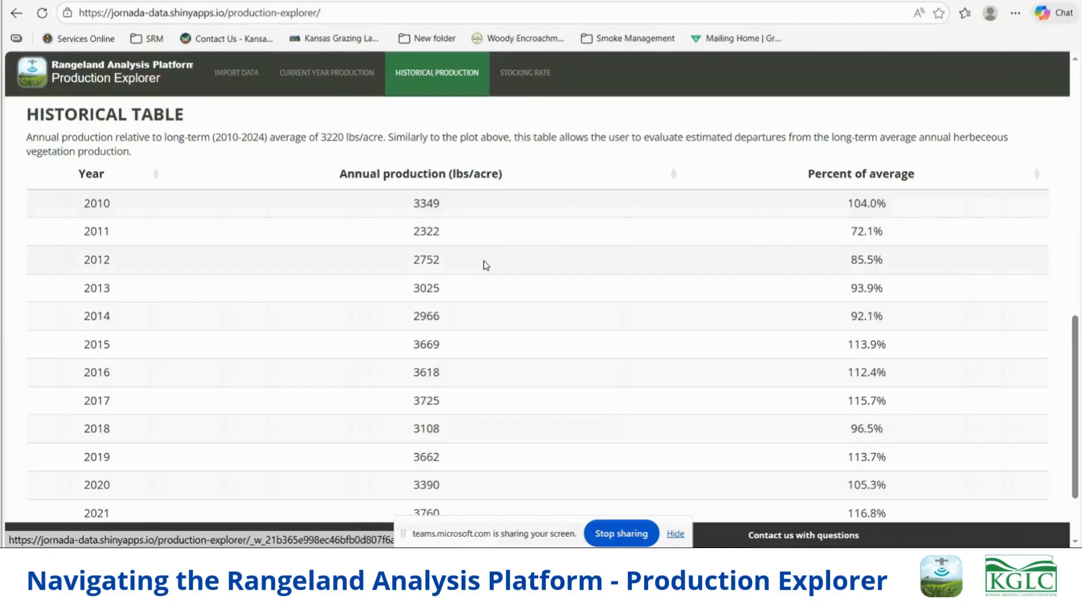
# - Enter the property's name as the land unit name for the export and download the historical production report
pyautogui.scroll(10, 484, 264)
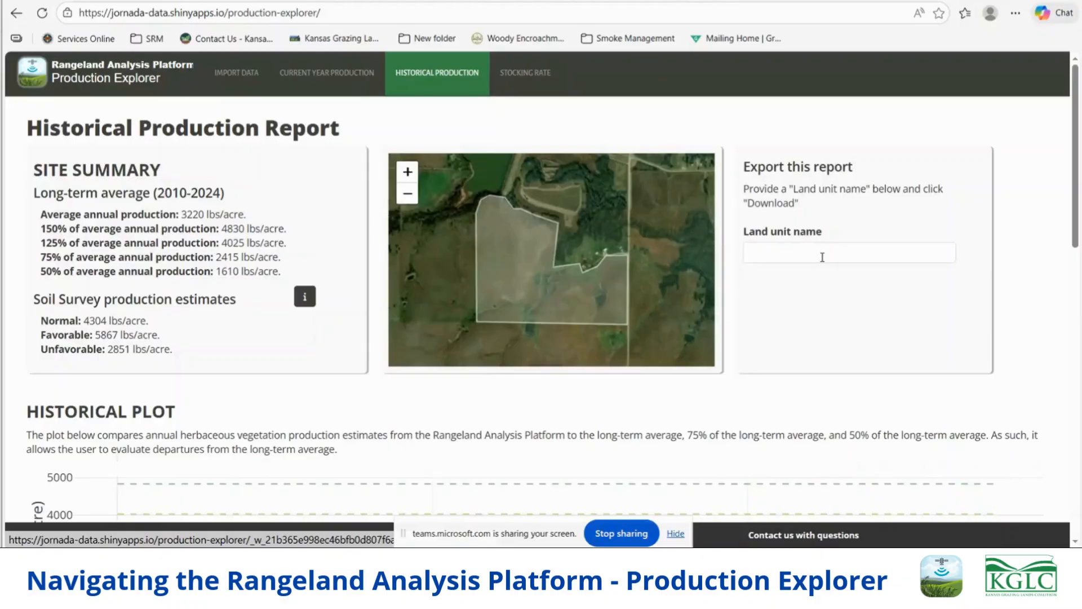
pyautogui.click(823, 257)
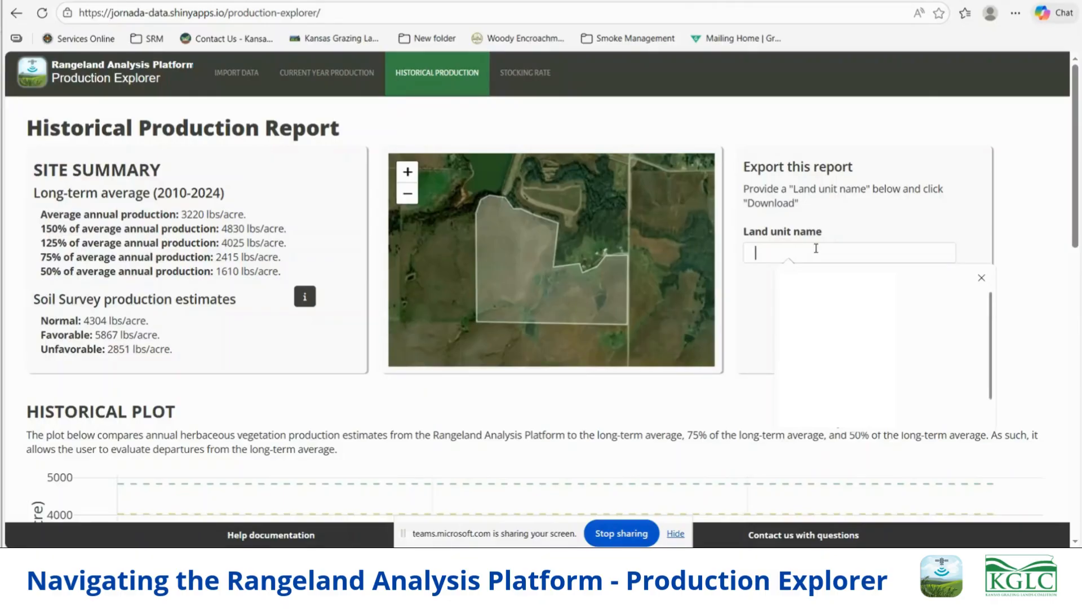
pyautogui.write('Kraft')
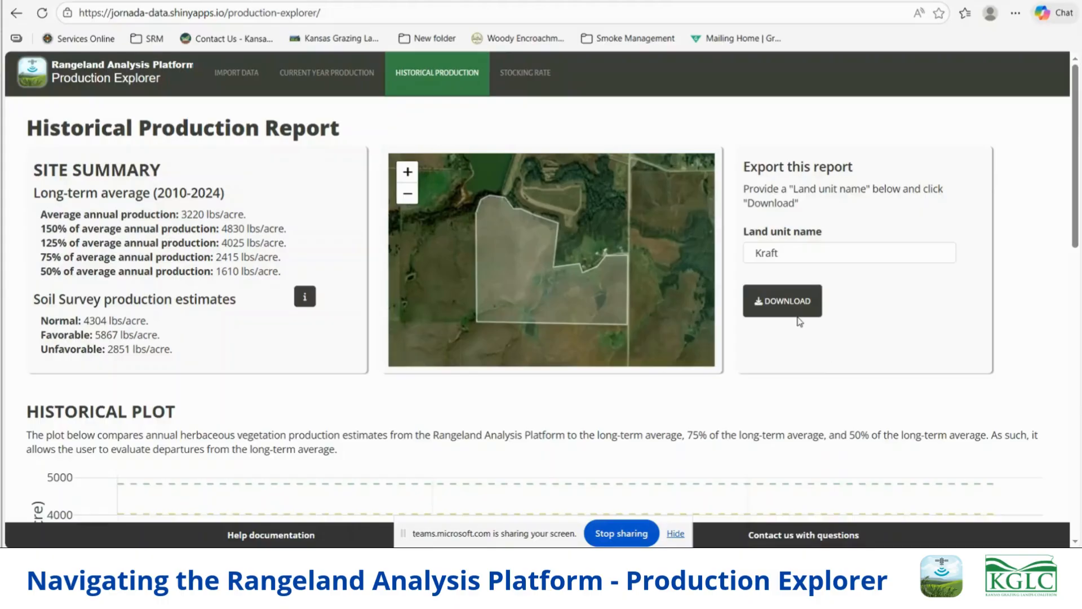
pyautogui.click(791, 308)
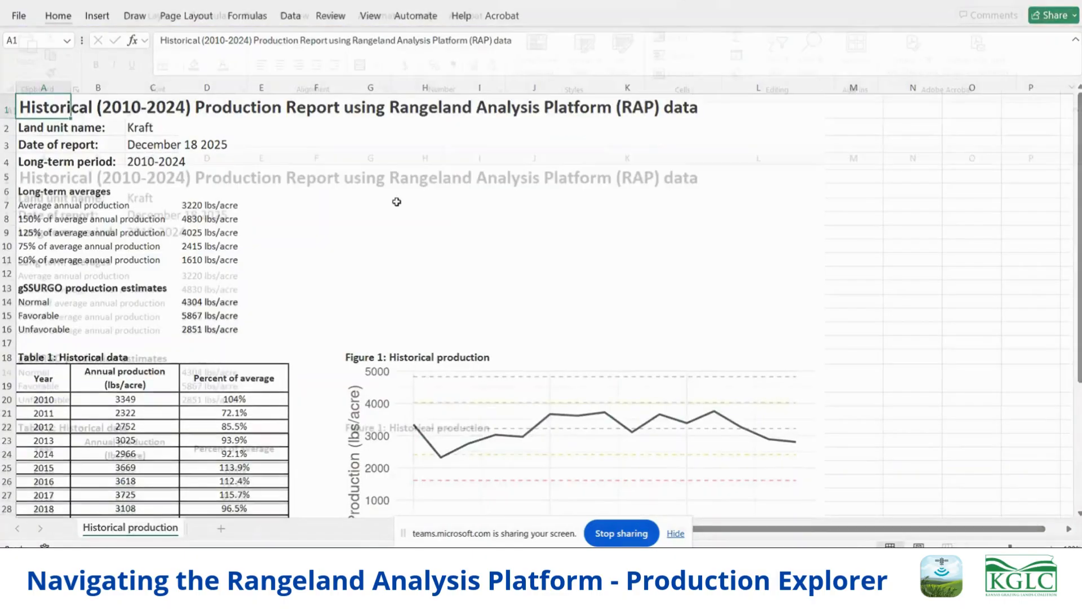
# - Look through the downloaded Excel report's long-term averages, gSSURGO estimates, historical data table and production figure
pyautogui.scroll(-1, 231, 313)
pyautogui.scroll(-3, 129, 336)
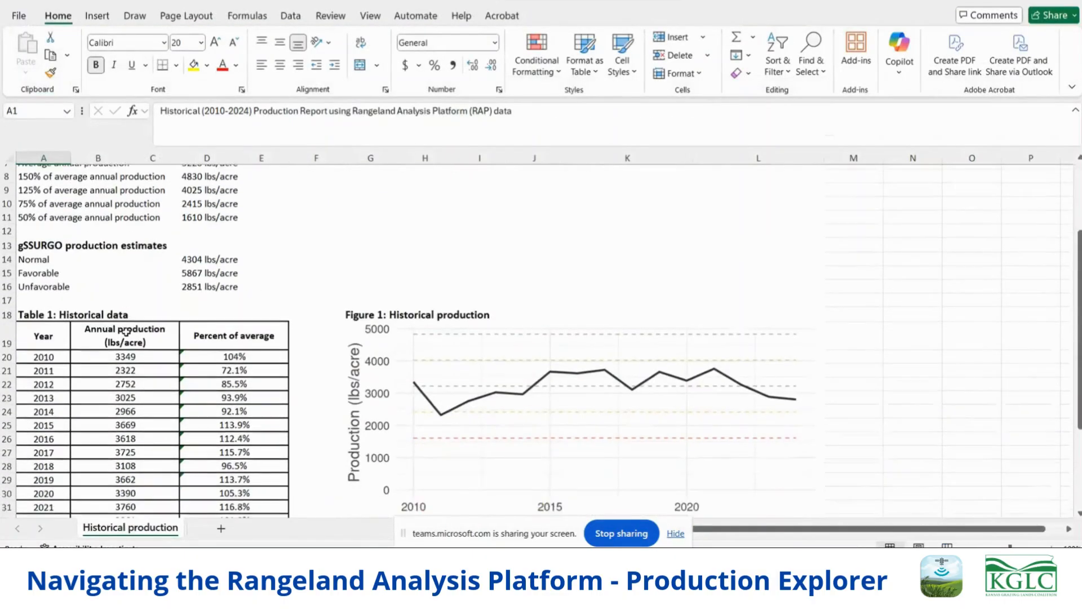
pyautogui.scroll(-1, 130, 336)
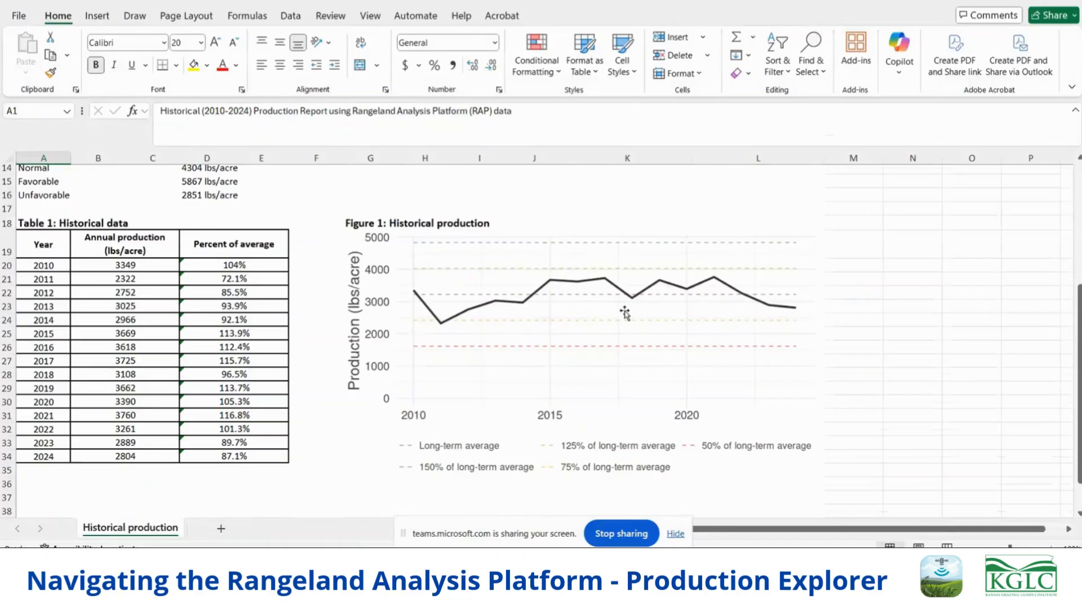
pyautogui.scroll(-1, 632, 309)
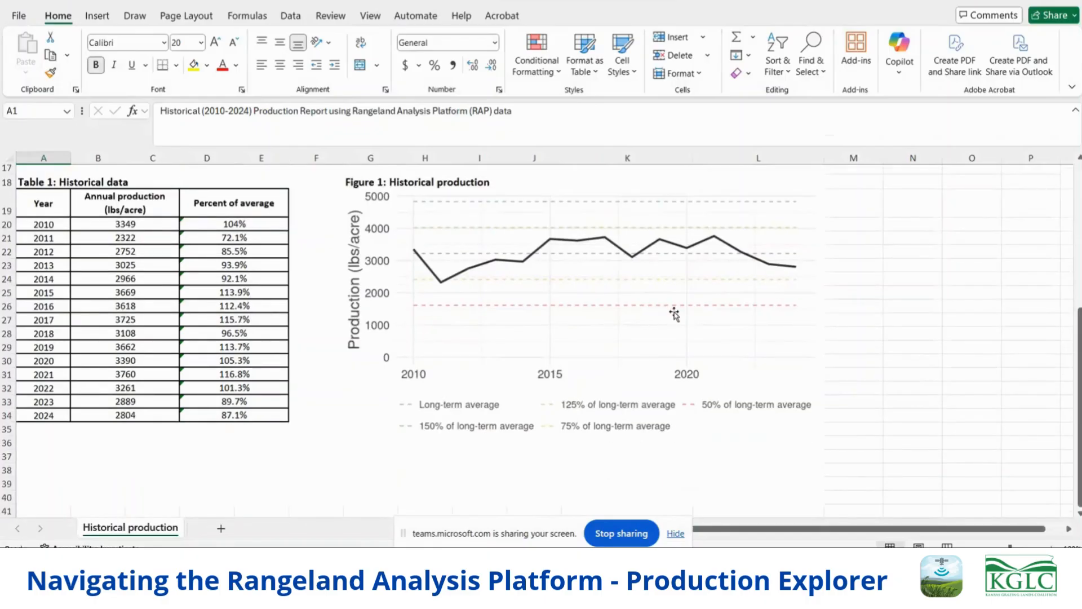
pyautogui.scroll(5, 680, 319)
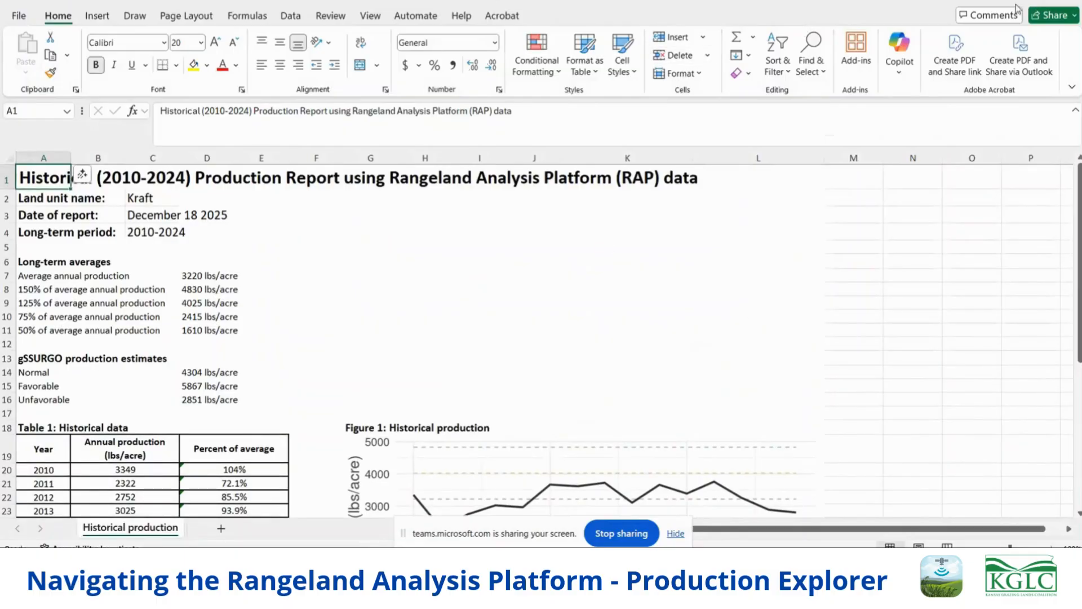
# - Return to the Production Explorer in the browser and enter the property's name as the land unit name for the stocking rate
pyautogui.hotkey('alt', 'Tab')
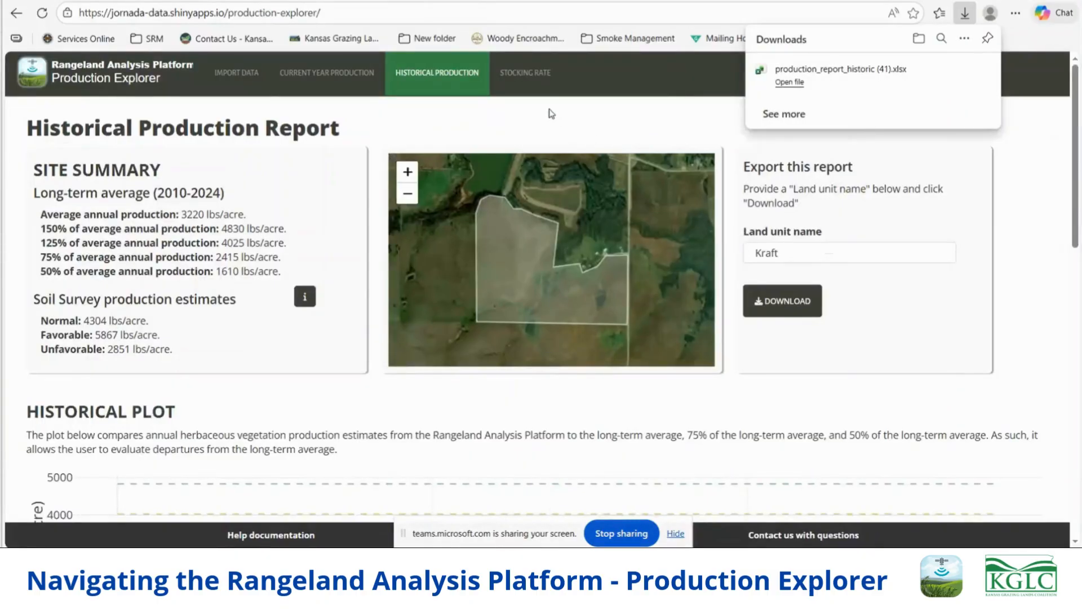
pyautogui.click(530, 81)
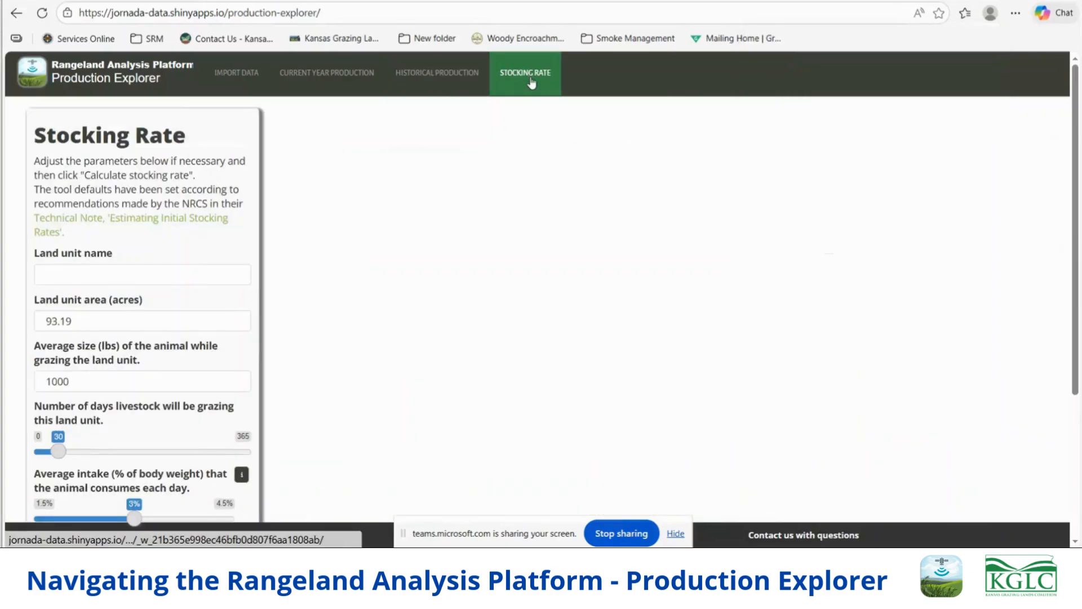
pyautogui.click(90, 272)
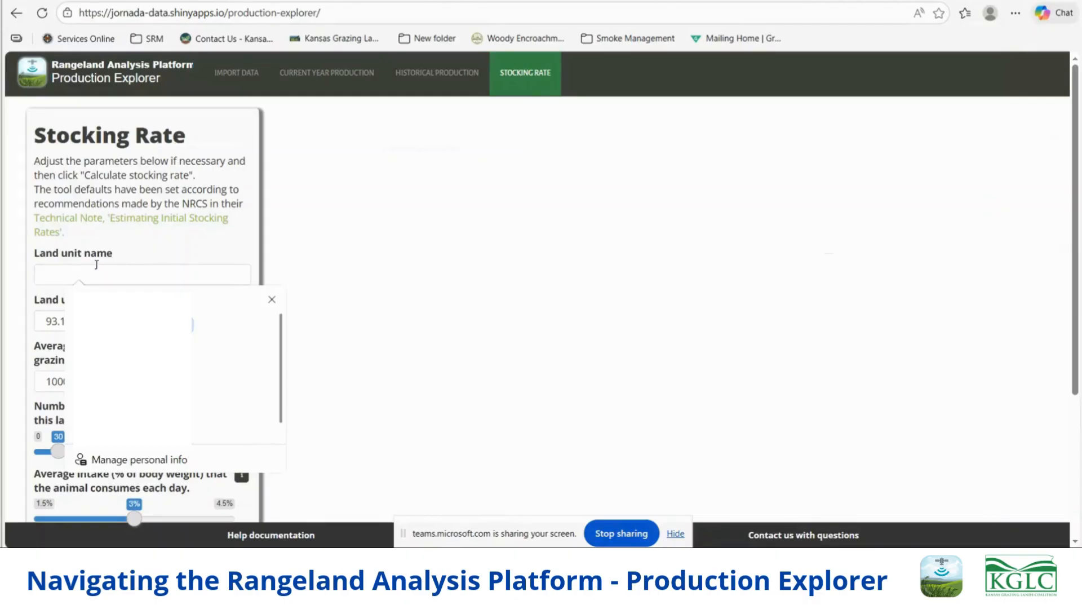
pyautogui.write('kraft')
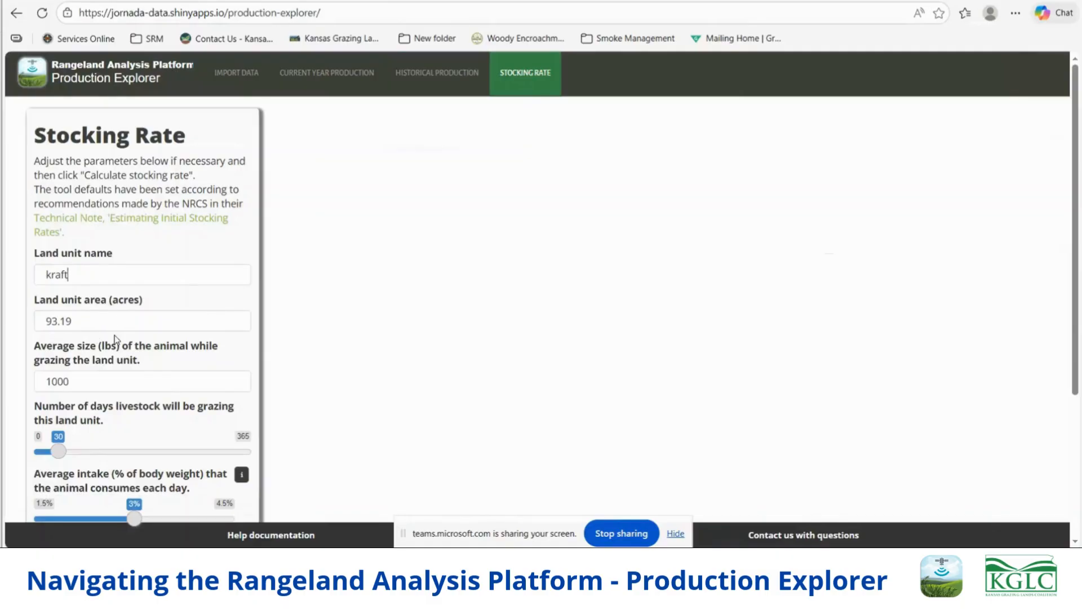
# - Set the average animal size to 1200 lbs and the number of grazing days to 120
pyautogui.scroll(-2, 123, 361)
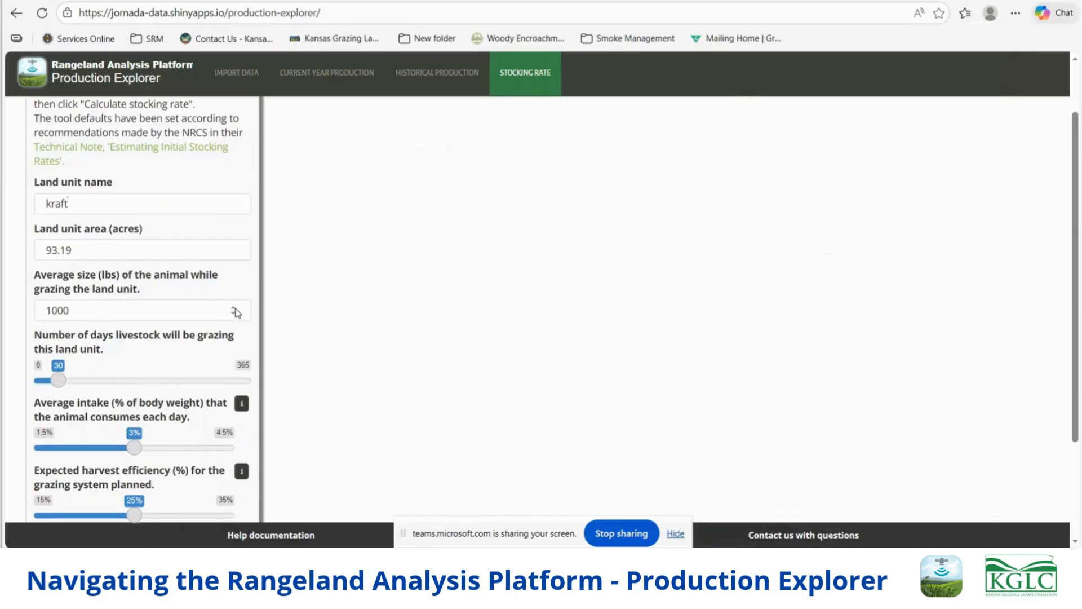
pyautogui.click(105, 307)
pyautogui.press('BackSpace')
pyautogui.press('BackSpace')
pyautogui.write('200')
pyautogui.moveTo(59, 382); pyautogui.dragTo(110, 380)
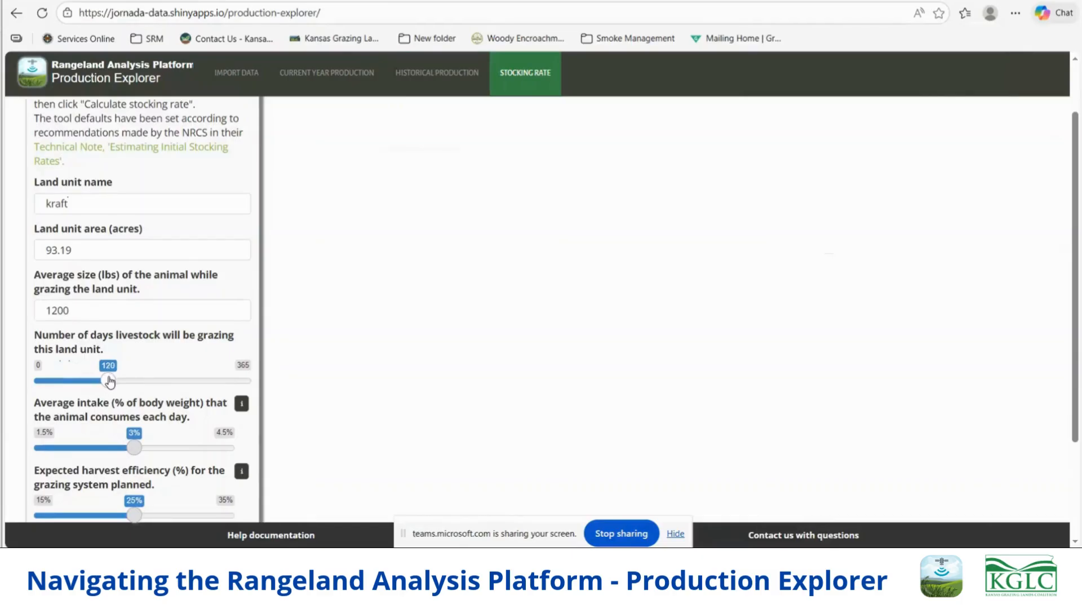
# - Calculate the stocking rate with 3% average intake, 25% harvest efficiency and a 100% adjustment factor, and show the summary
pyautogui.scroll(-3, 99, 428)
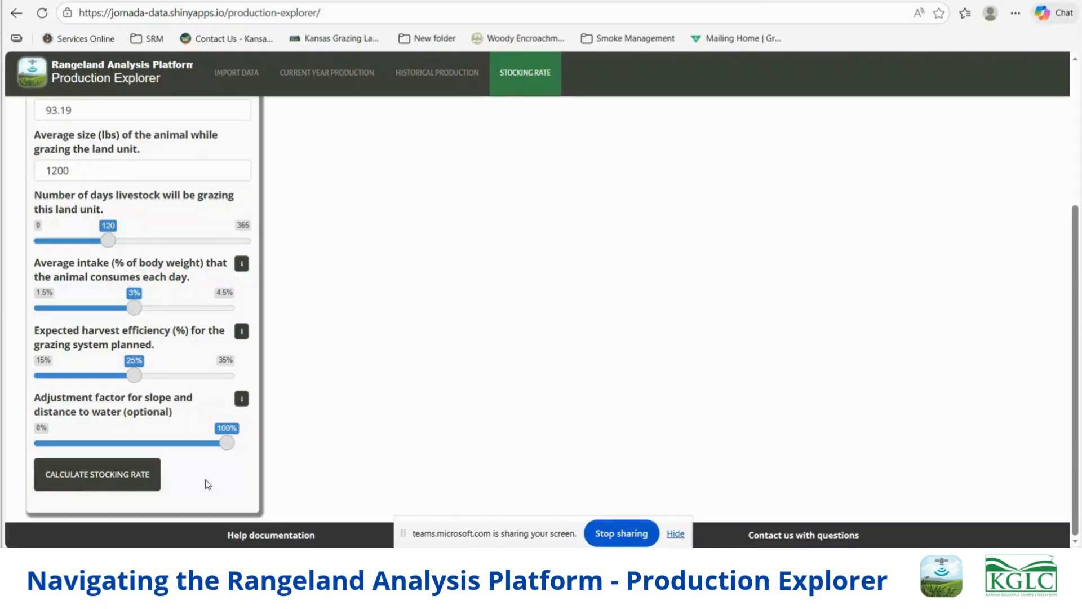
pyautogui.click(90, 479)
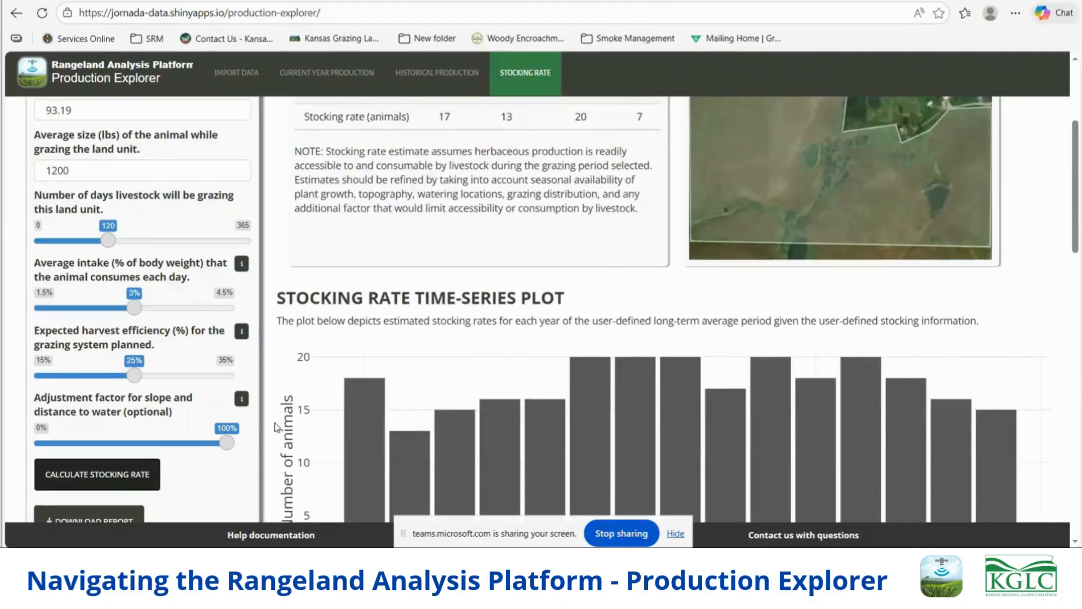
pyautogui.scroll(1, 468, 325)
pyautogui.scroll(3, 467, 325)
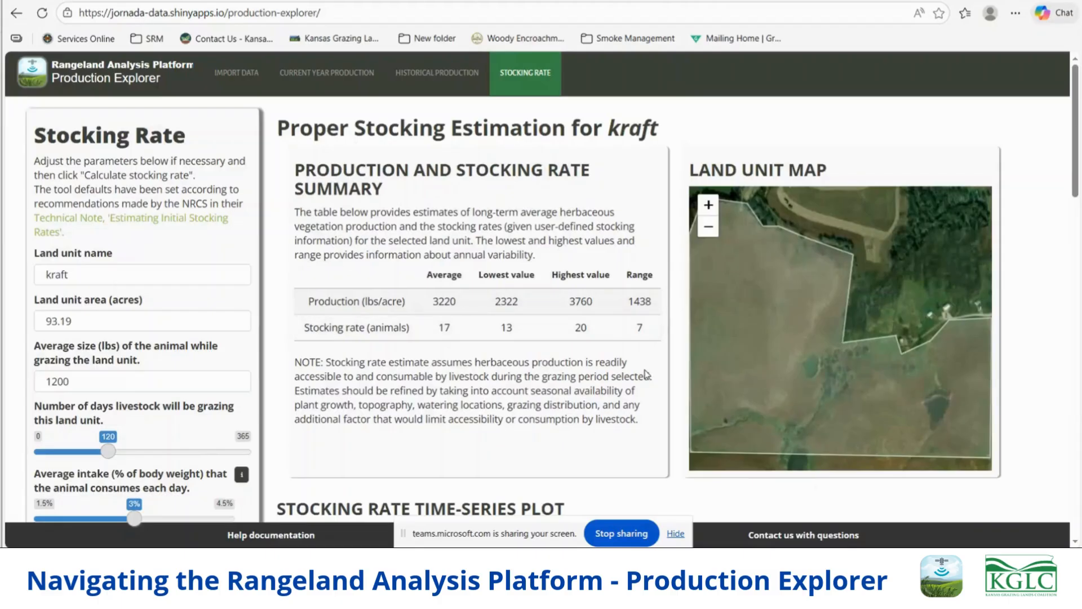
# - Review the stocking rate time-series plot, the details of the calculation, and the yearly production and stocking table
pyautogui.scroll(-6, 592, 396)
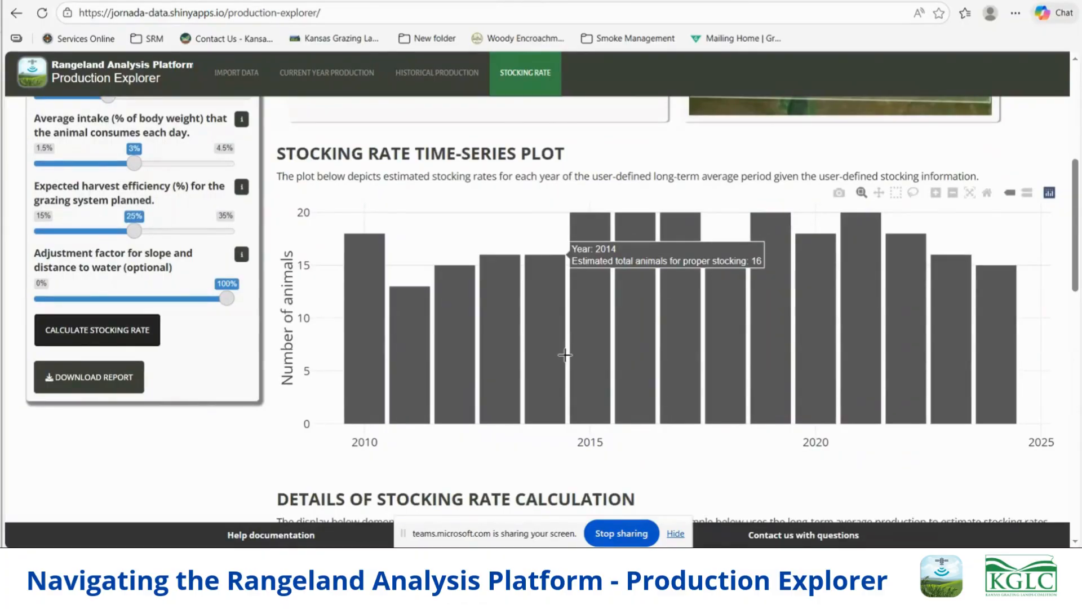
pyautogui.scroll(-5, 565, 355)
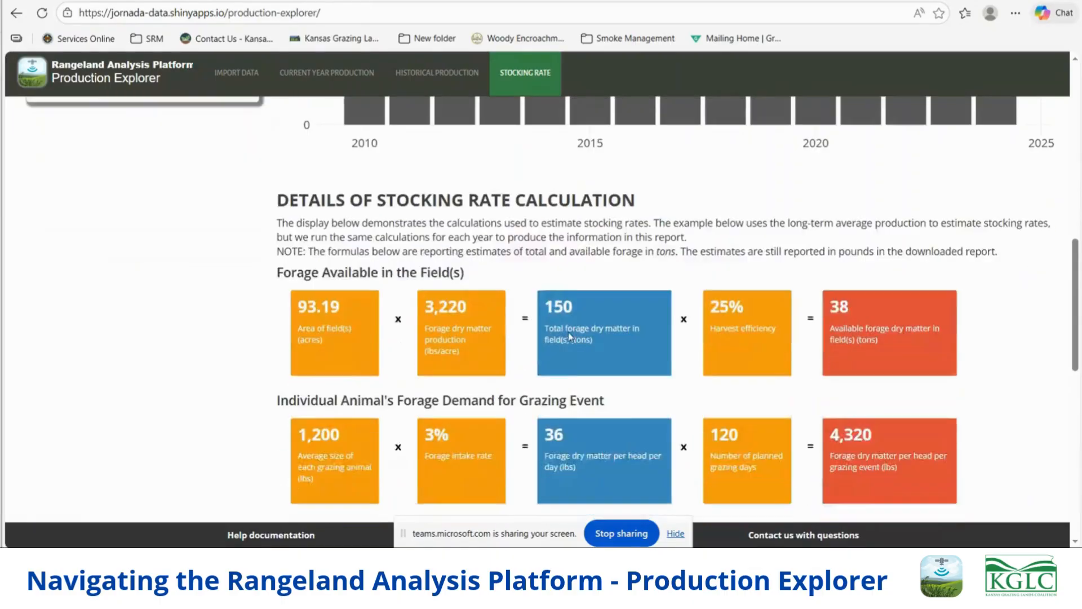
pyautogui.scroll(-2, 569, 337)
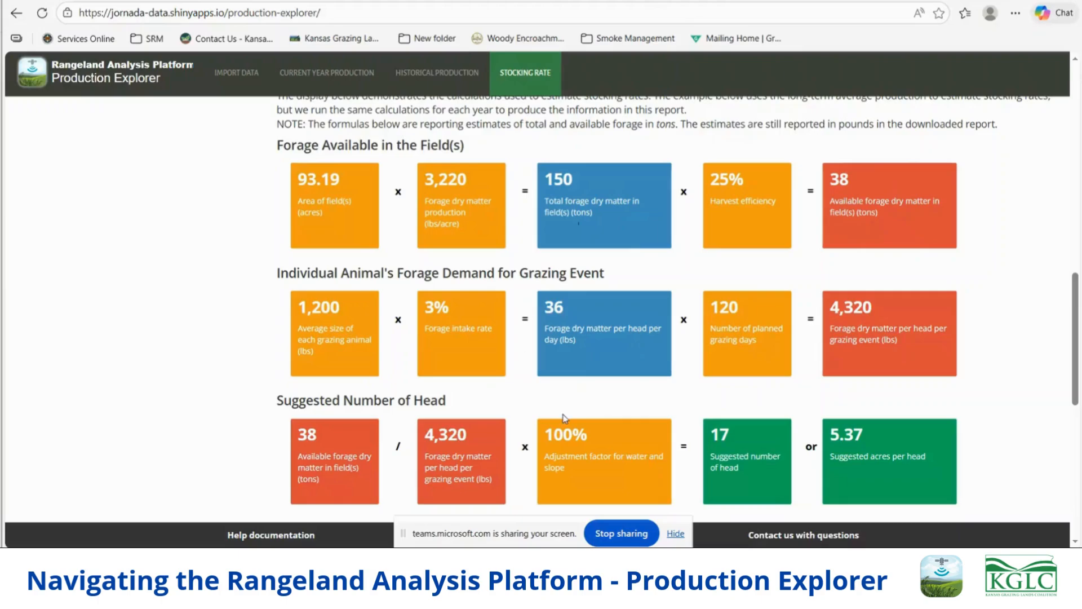
pyautogui.scroll(-1, 842, 357)
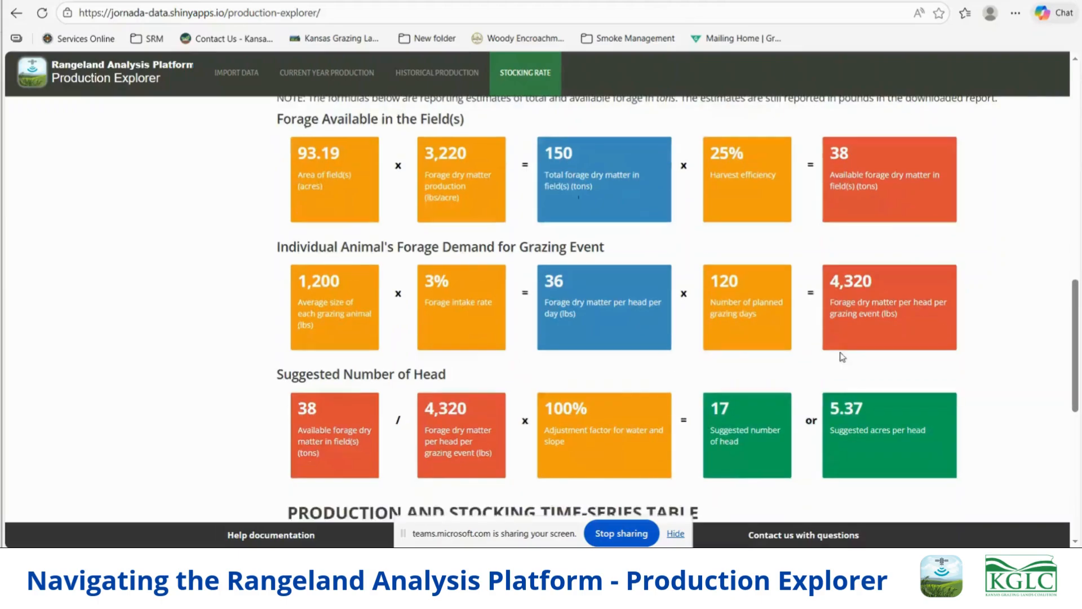
pyautogui.scroll(-2, 806, 326)
pyautogui.scroll(-1, 856, 349)
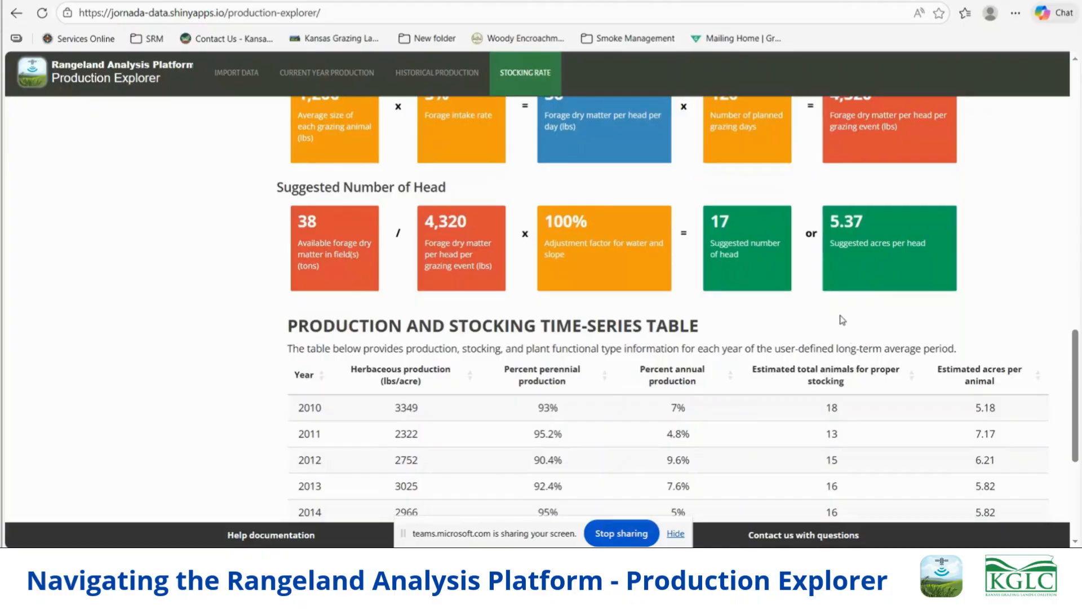
pyautogui.scroll(-1, 863, 379)
pyautogui.scroll(-1, 866, 378)
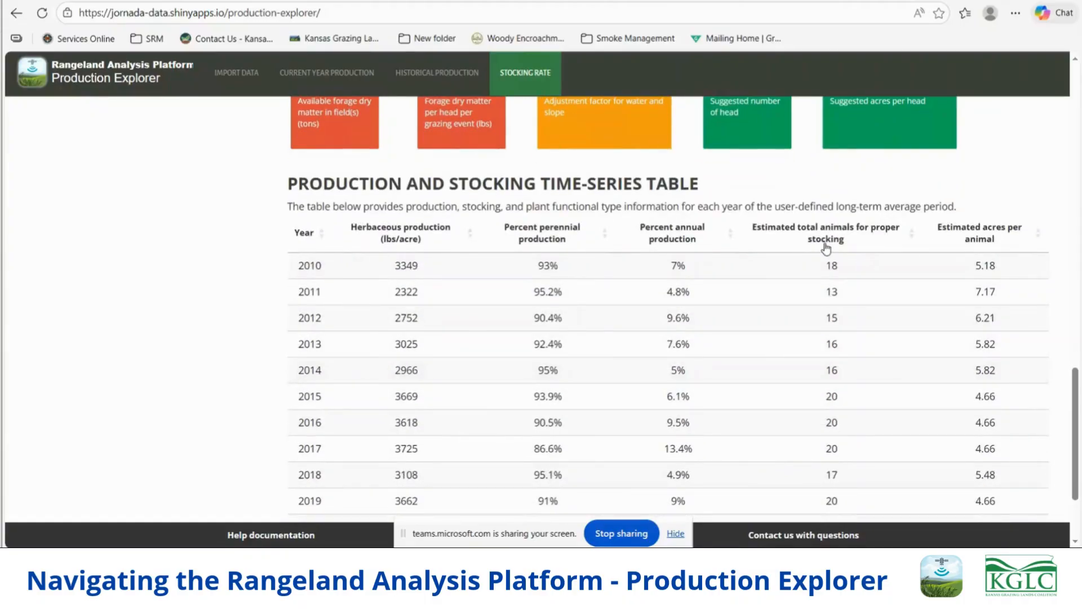
pyautogui.scroll(-1, 904, 451)
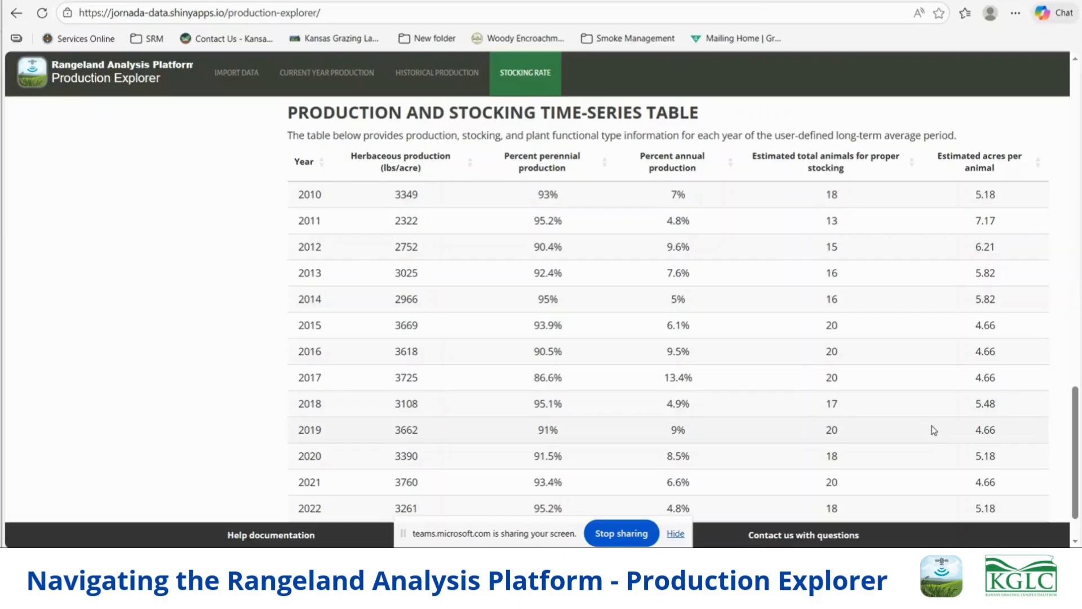
pyautogui.scroll(-1, 920, 431)
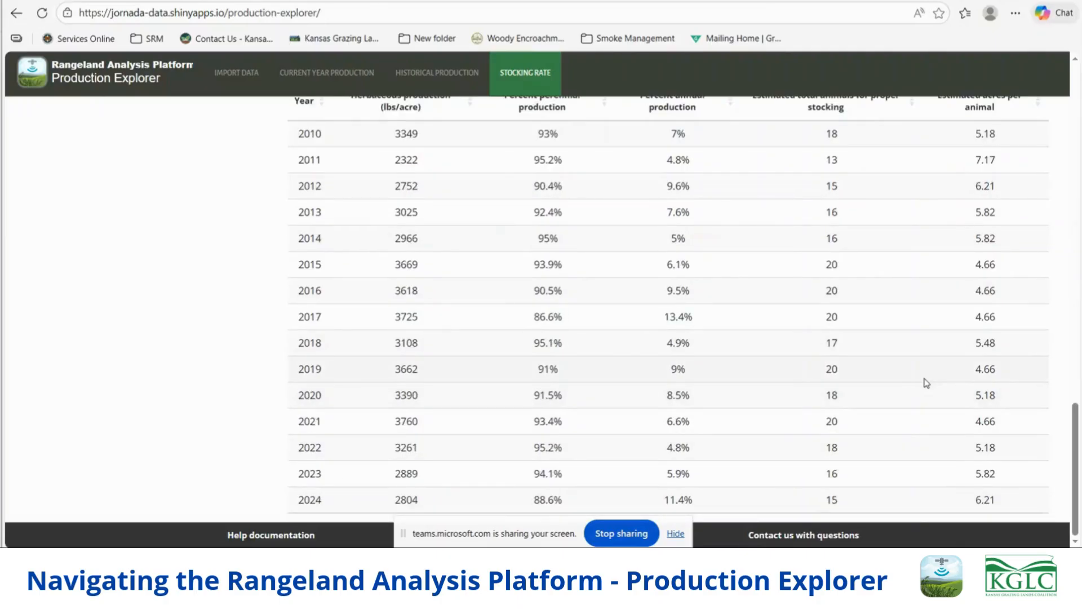
pyautogui.scroll(3, 926, 383)
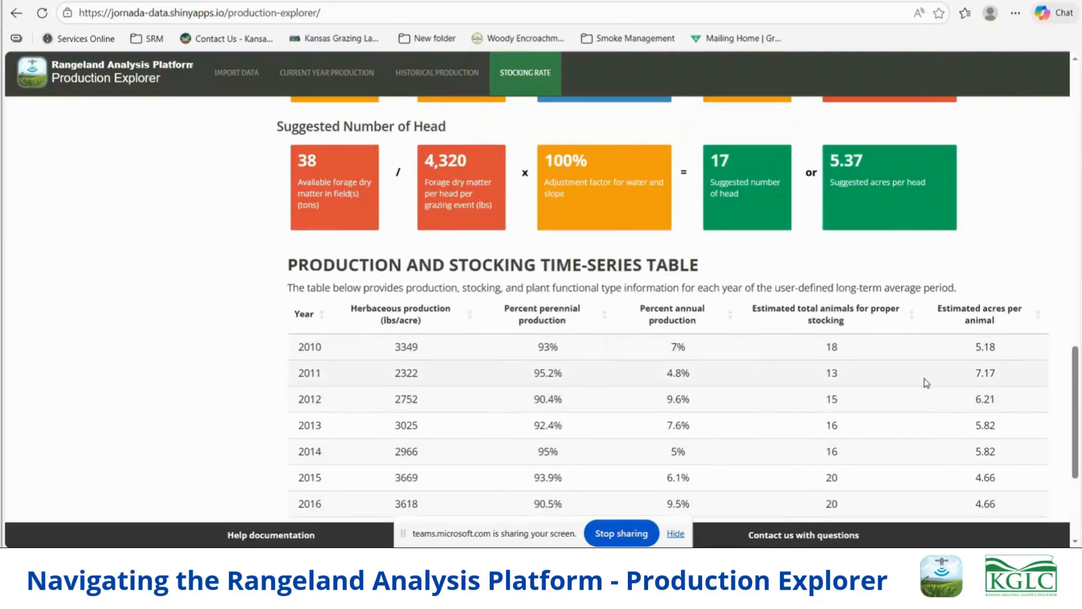
pyautogui.scroll(15, 897, 384)
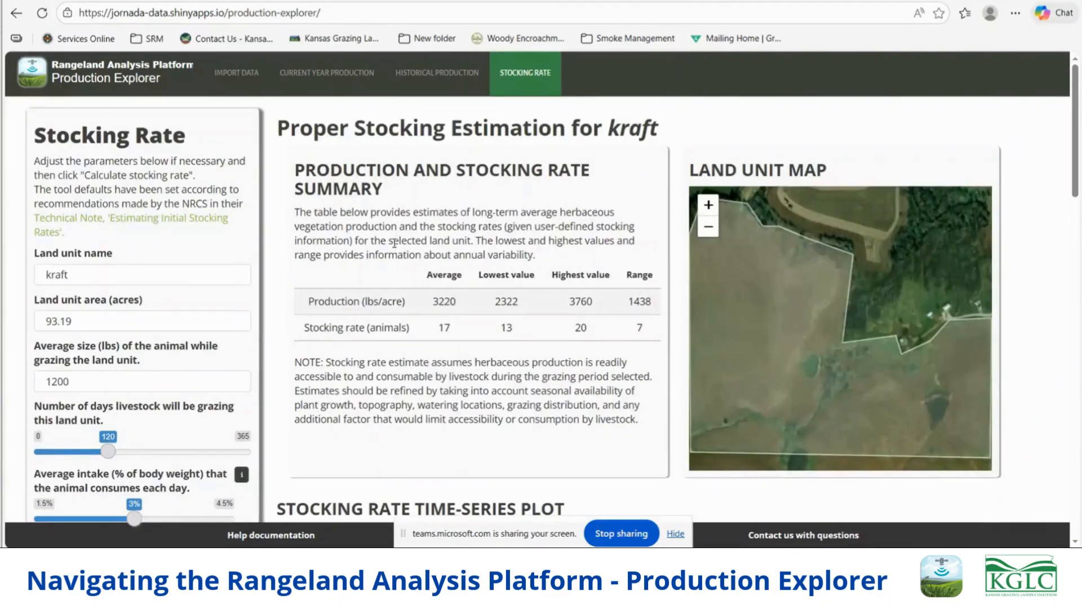
# - Download the stocking rate report and open the downloaded workbook for editing
pyautogui.scroll(-3, 406, 253)
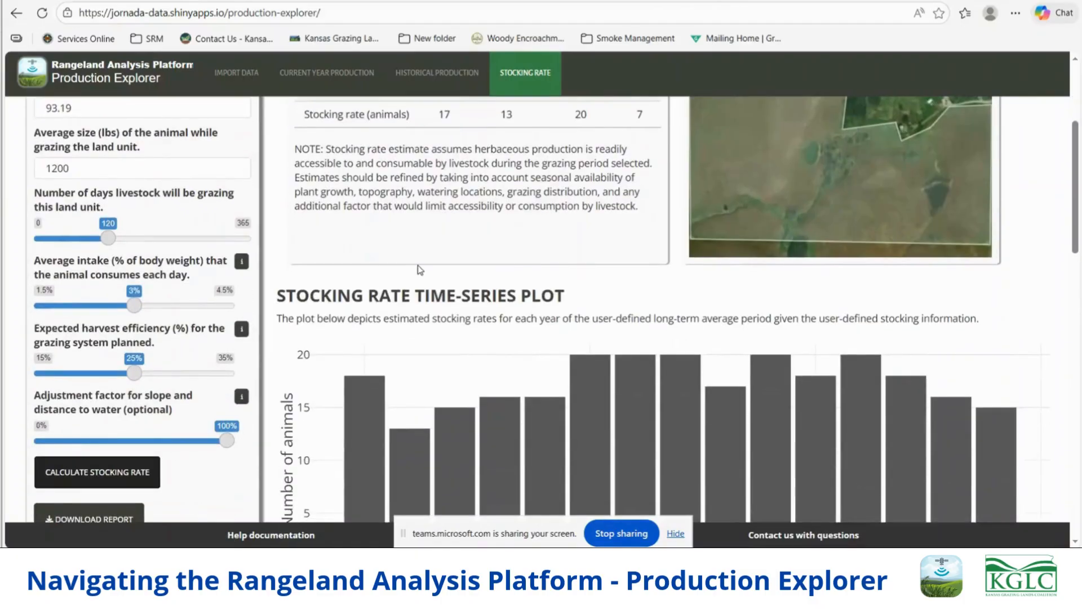
pyautogui.scroll(-4, 432, 273)
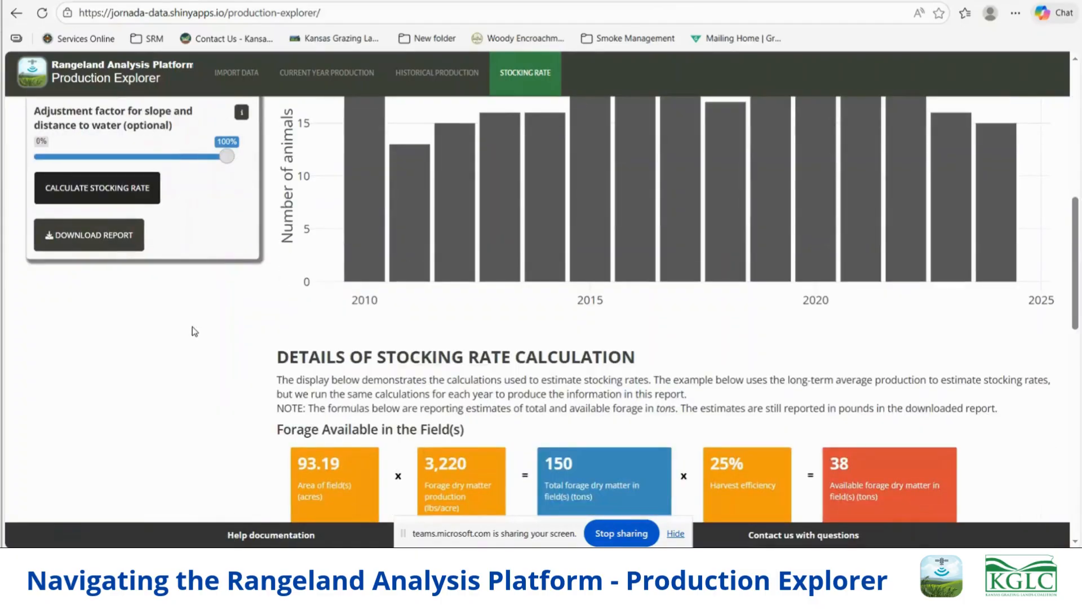
pyautogui.click(96, 239)
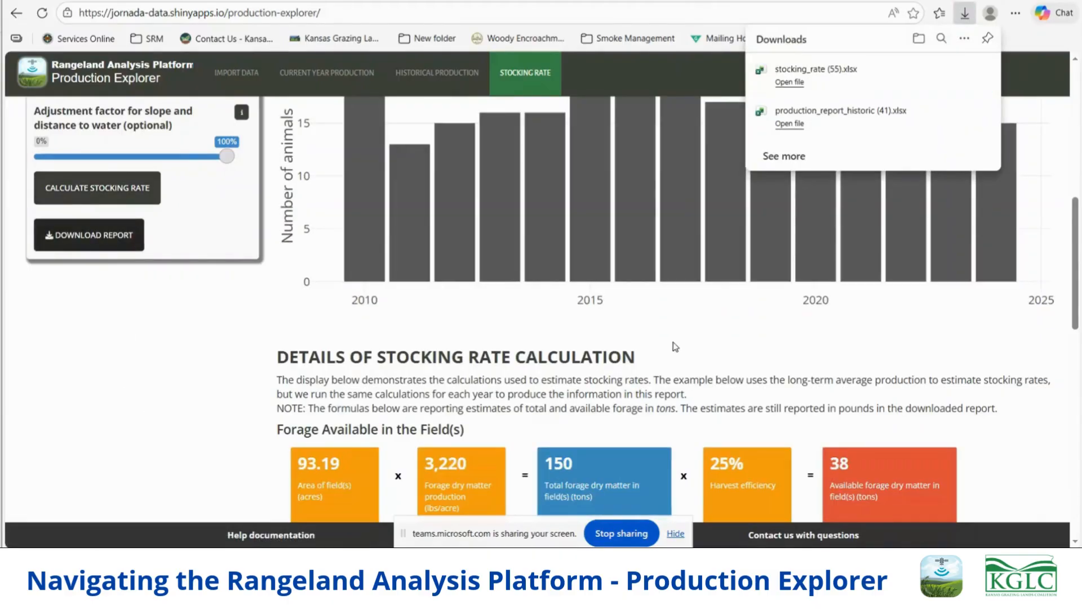
pyautogui.click(789, 82)
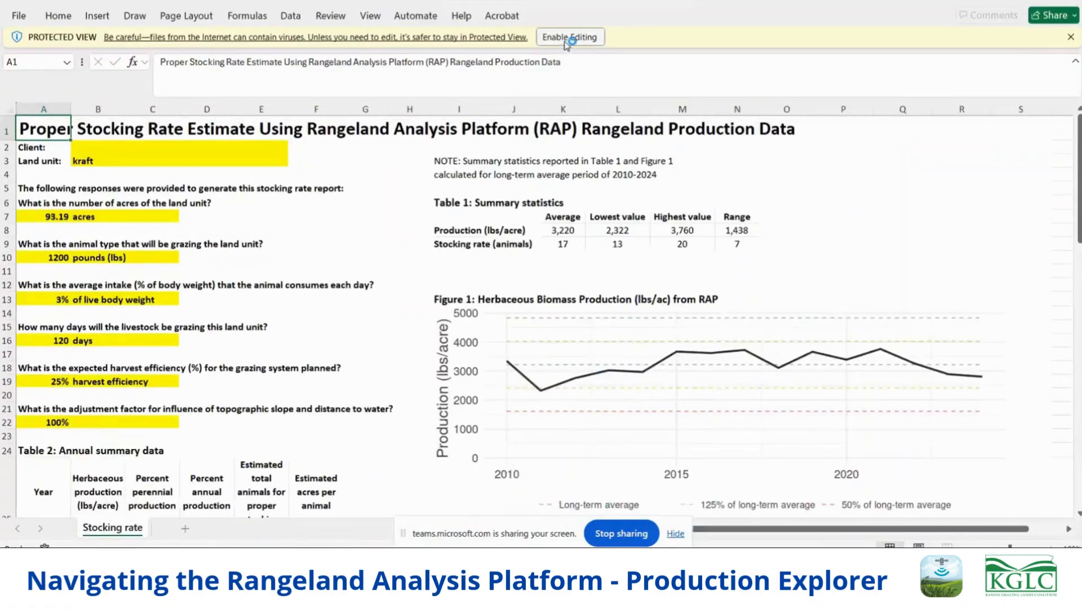
pyautogui.click(569, 37)
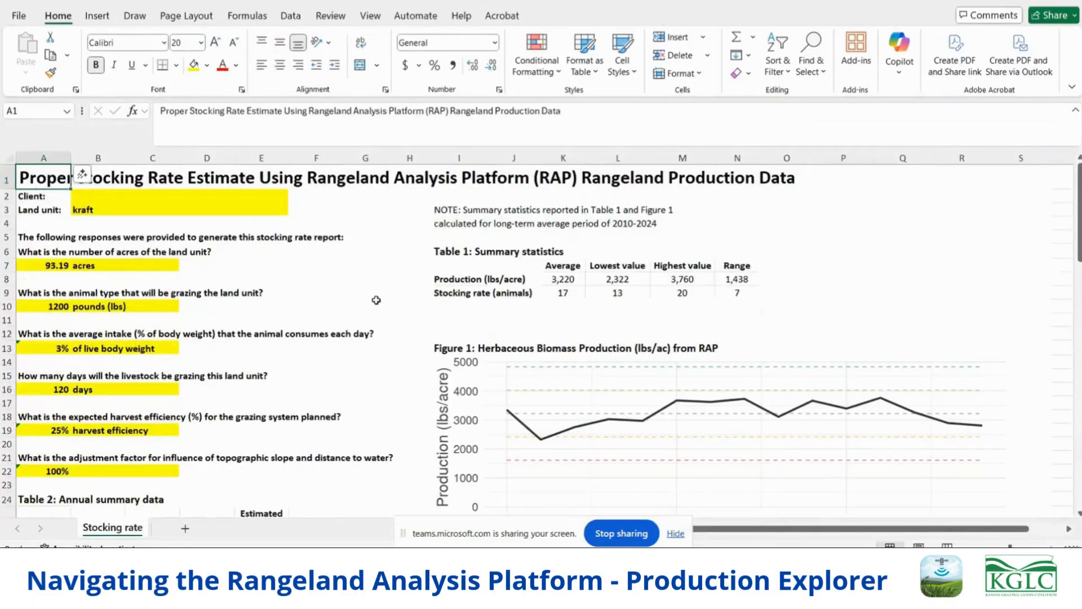
# - Look through the workbook's input responses, annual summary data, production and stocking figures, and stocking rate calculation details
pyautogui.scroll(-4, 376, 300)
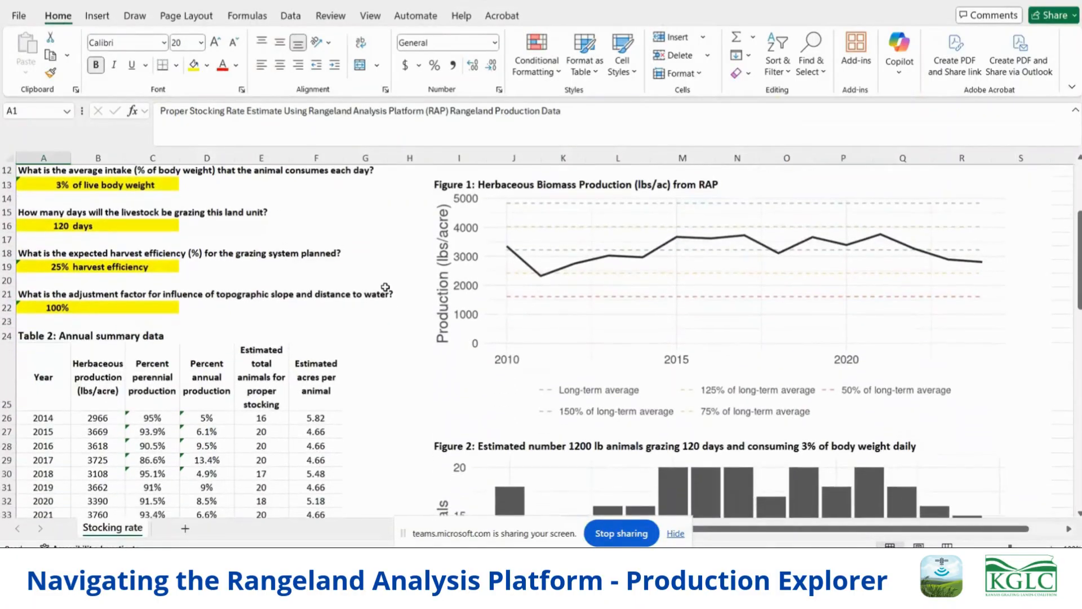
pyautogui.scroll(-2, 385, 288)
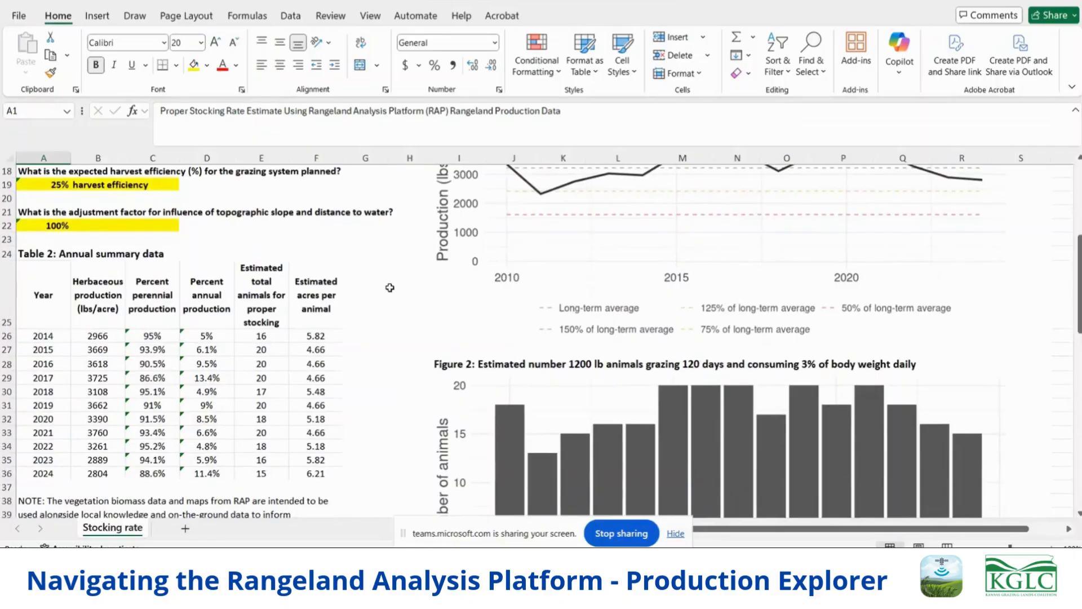
pyautogui.scroll(-3, 361, 299)
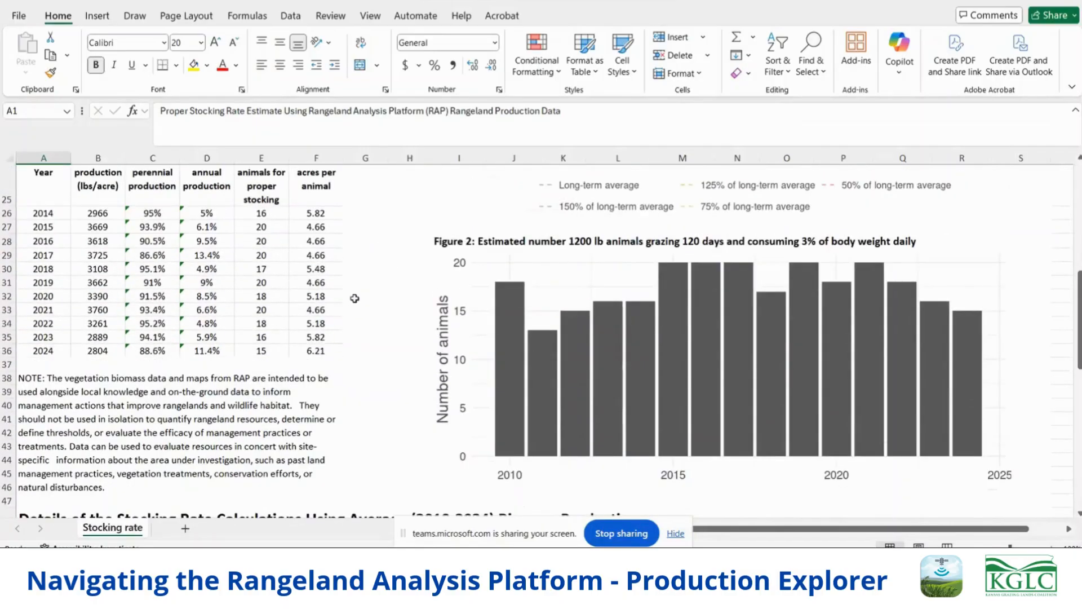
pyautogui.scroll(-6, 355, 298)
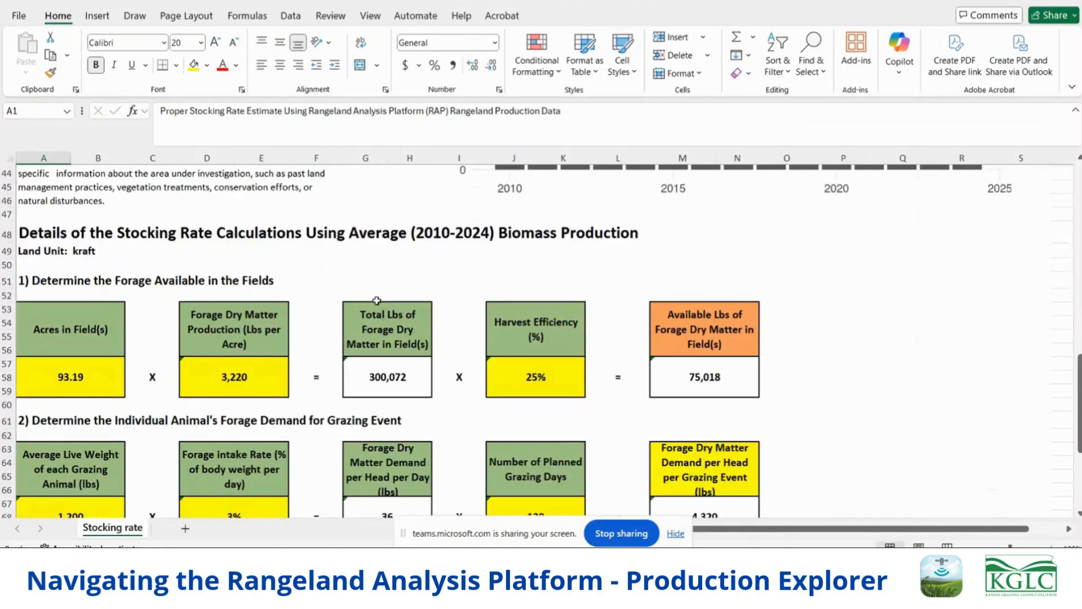
pyautogui.scroll(-6, 377, 300)
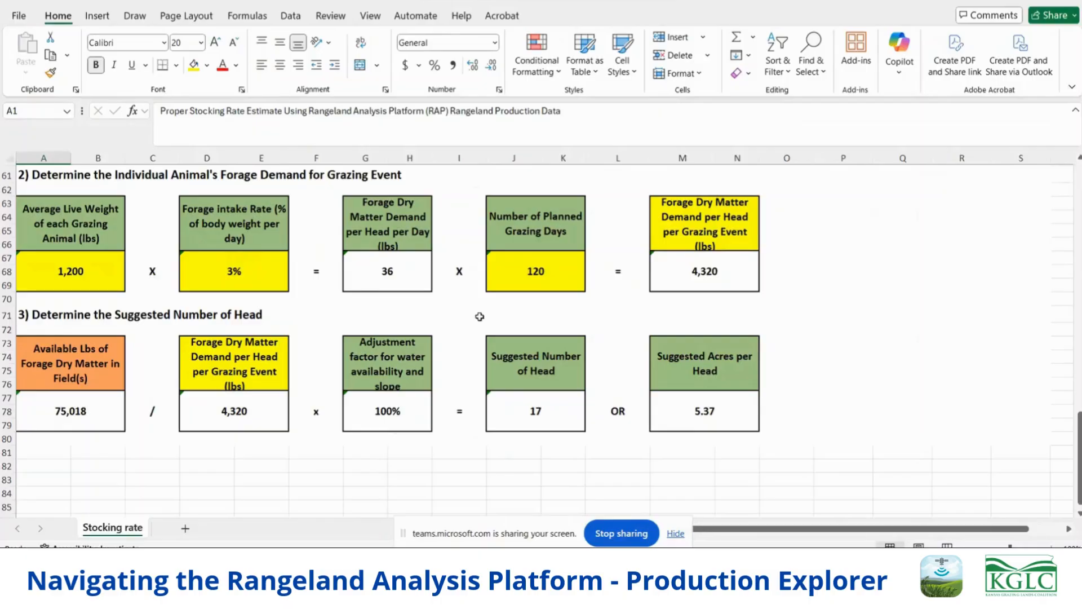
pyautogui.scroll(20, 495, 309)
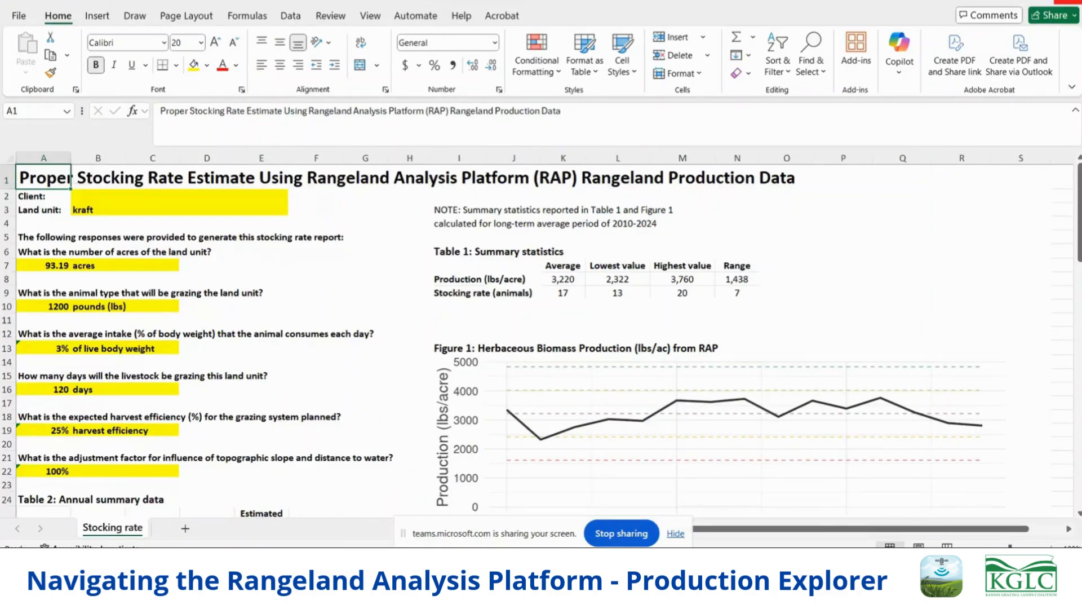
# - Close the stocking rate workbook and return to the current year production report in the Production Explorer
pyautogui.click(1068, 1)
pyautogui.scroll(6, 231, 268)
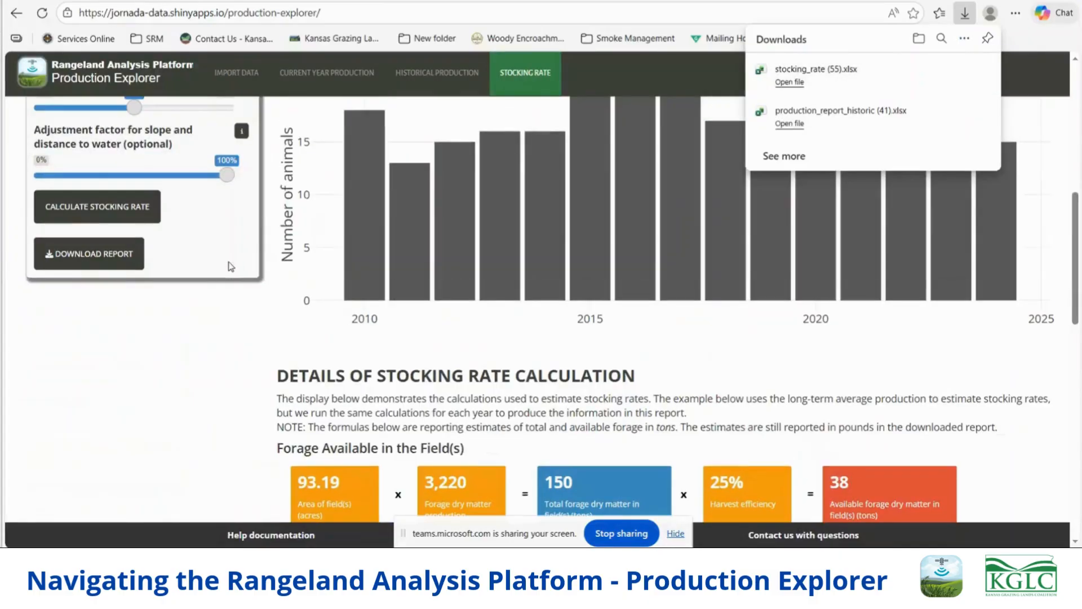
pyautogui.scroll(1, 236, 273)
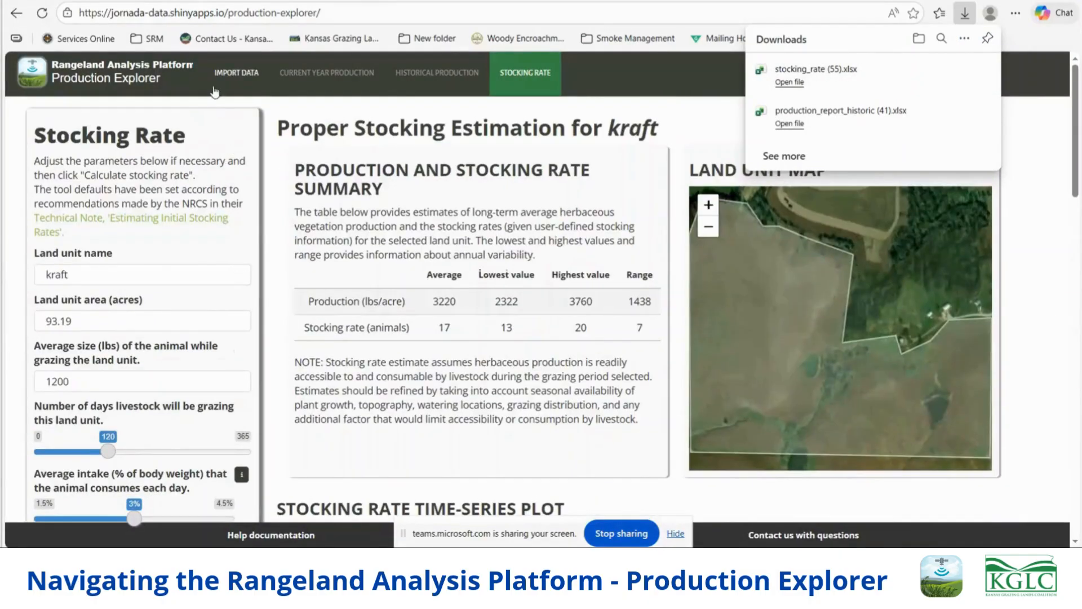
pyautogui.click(305, 74)
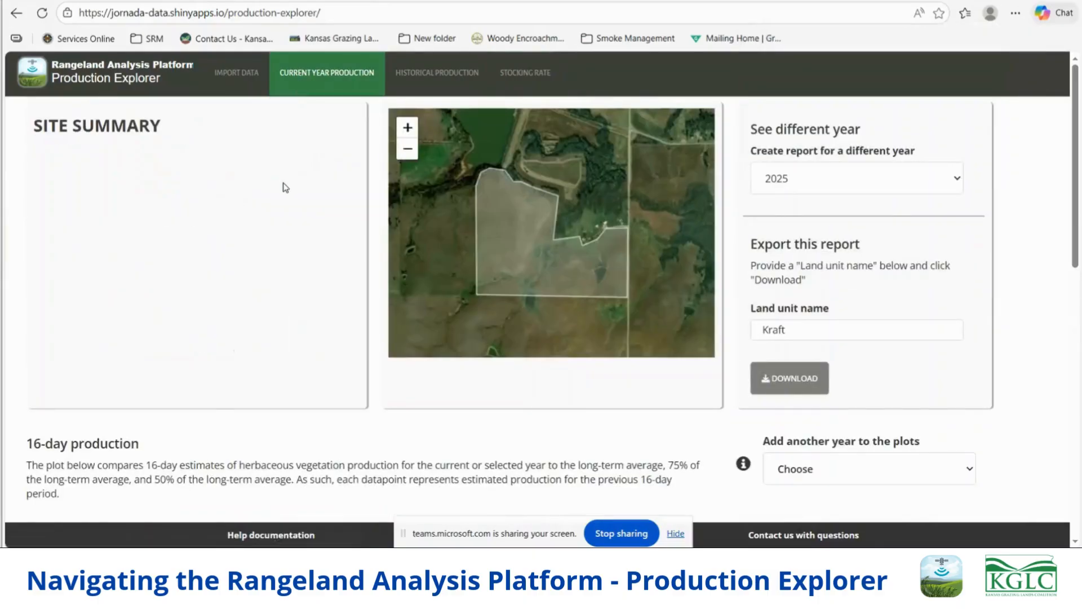